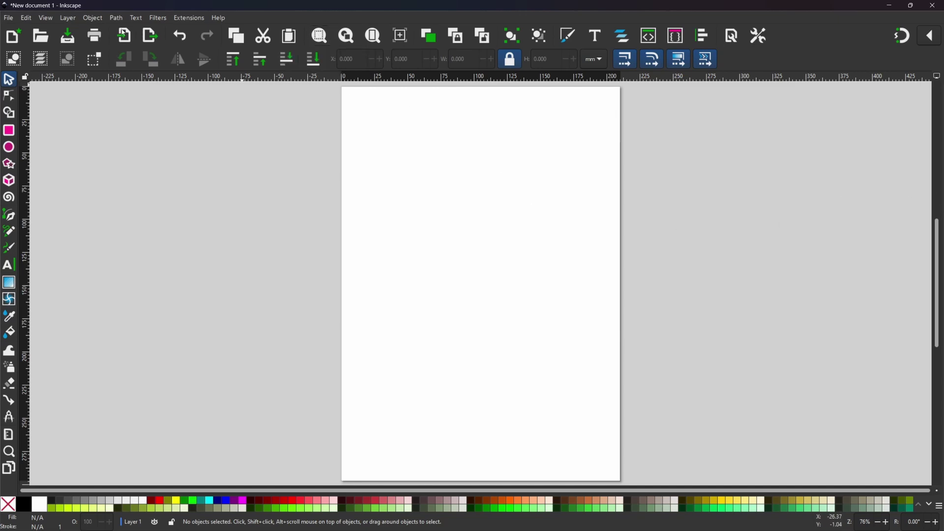
Draw a brown rectangle, about 202.6 × 148.8 mm, across the middle of the page
left_click(47, 18)
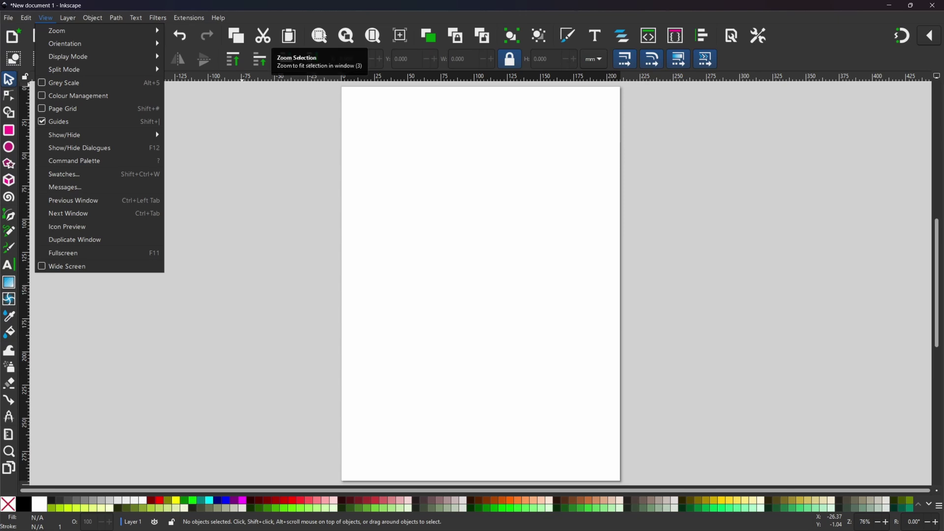
left_click(374, 185)
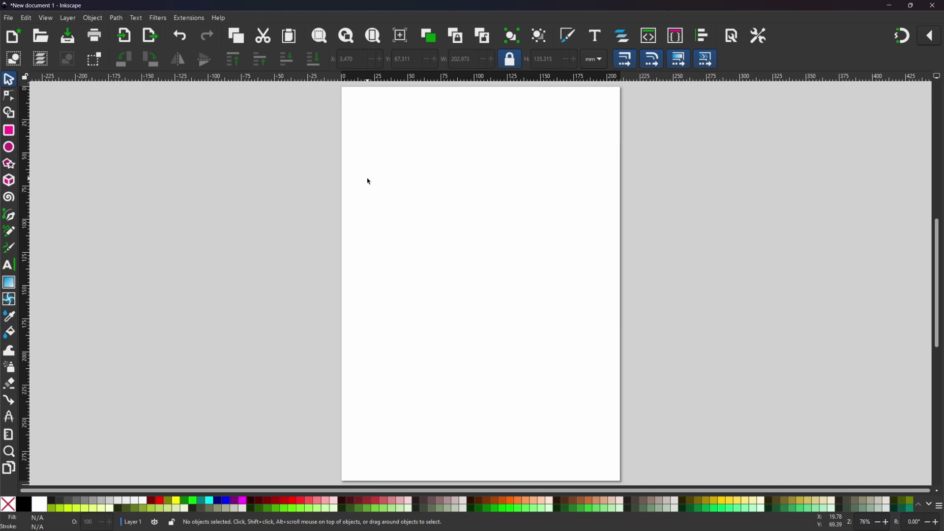
left_click(8, 132)
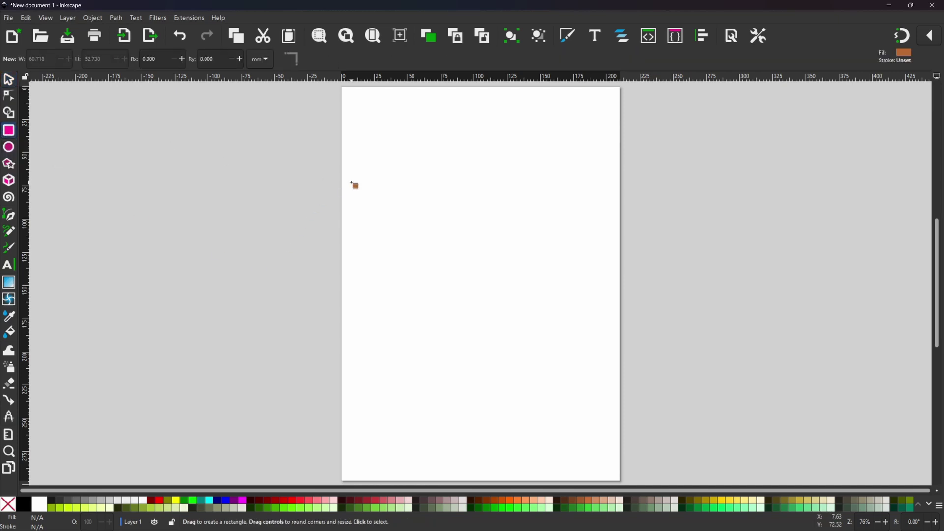
left_click_drag(349, 175, 618, 375)
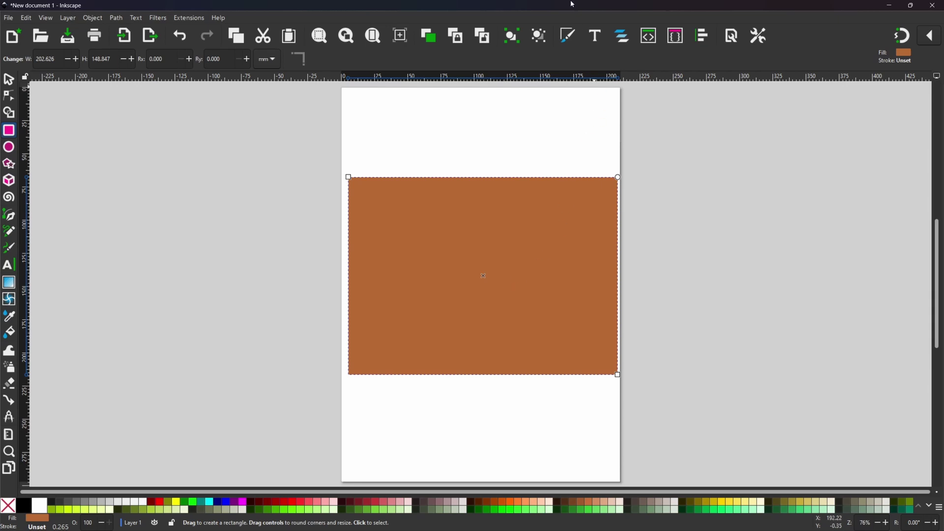
In Fill and Stroke, change the rectangle's fill to the Stripes grid pattern with black vertical stripes
left_click(568, 35)
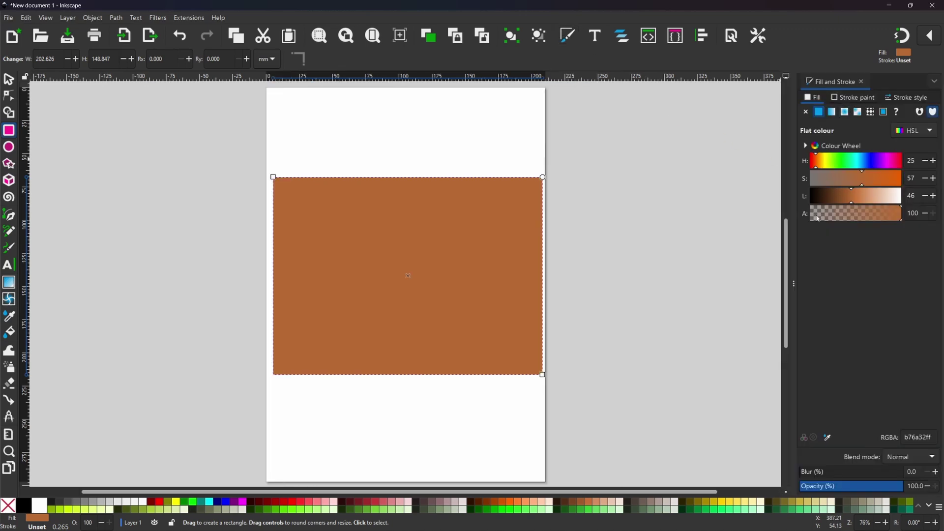
left_click_drag(796, 287, 715, 282)
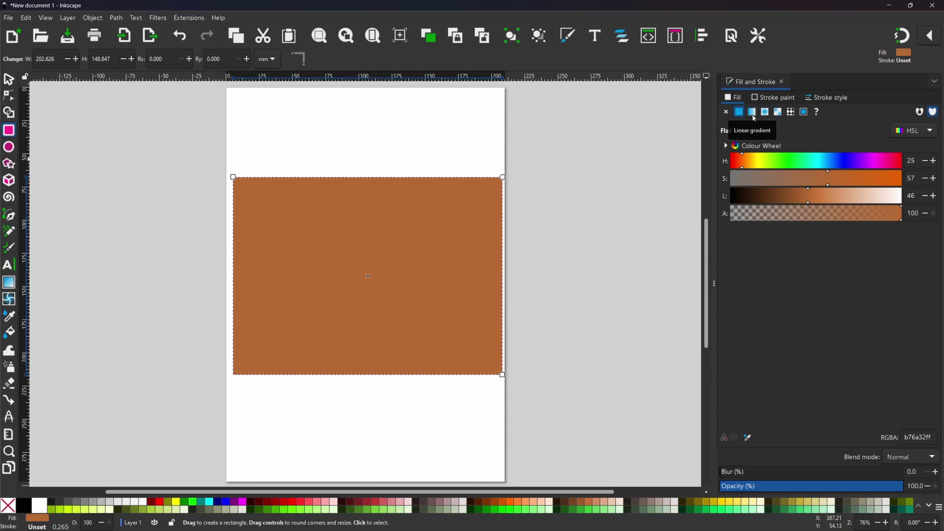
left_click(791, 112)
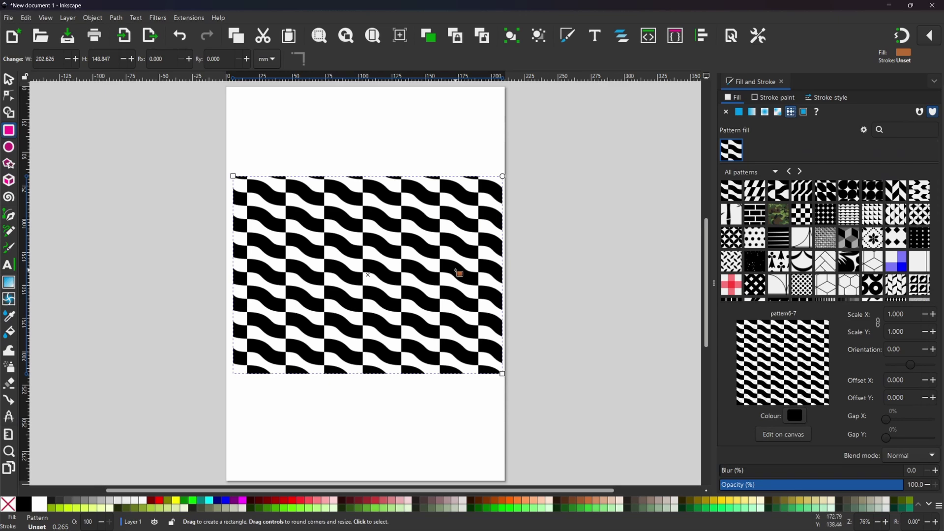
scroll(834, 248, "down", 3)
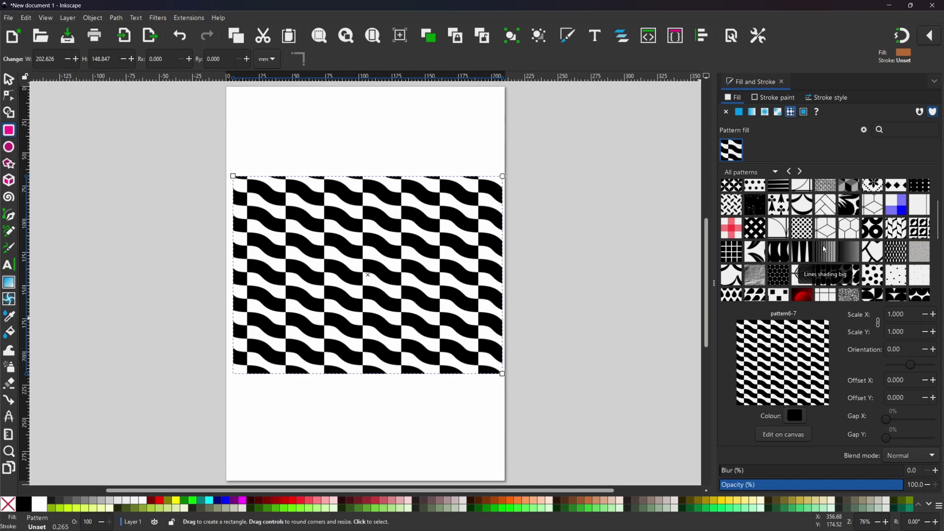
scroll(826, 249, "down", 4)
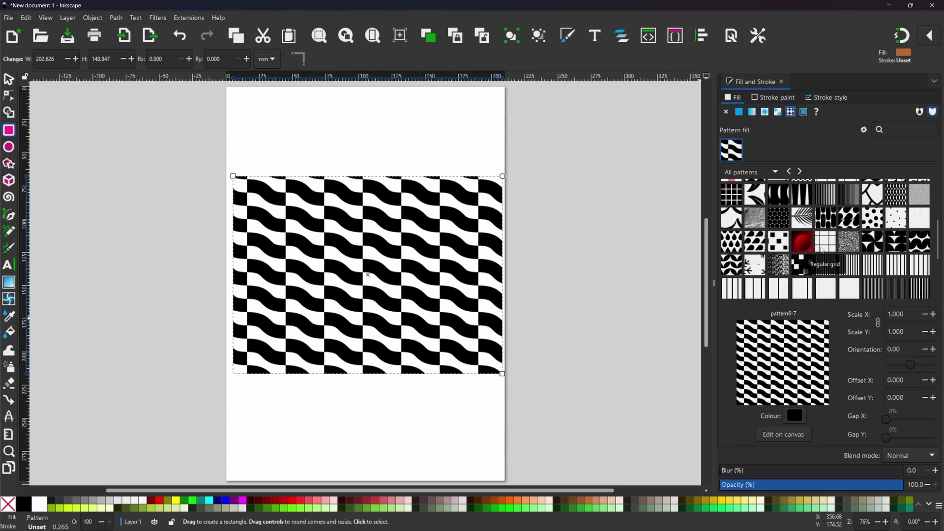
scroll(823, 250, "down", 8)
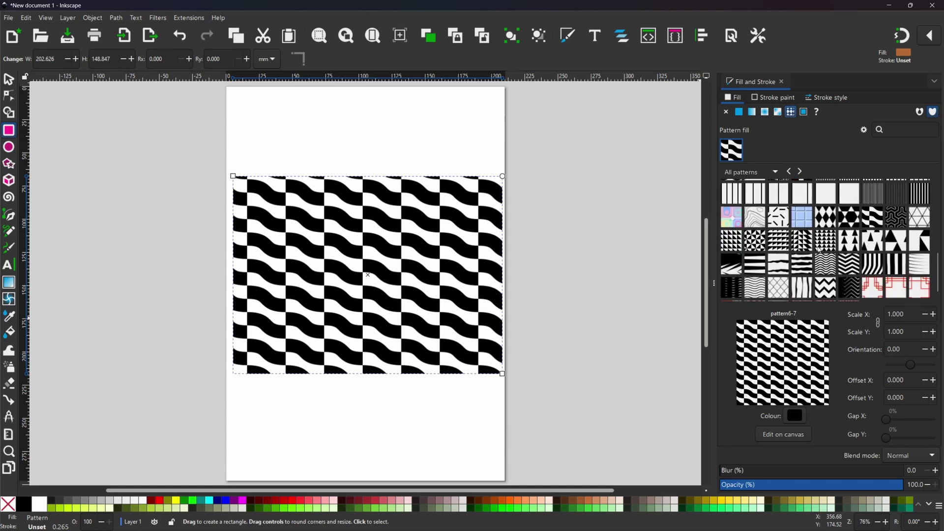
scroll(819, 250, "down", 1)
scroll(820, 251, "up", 2)
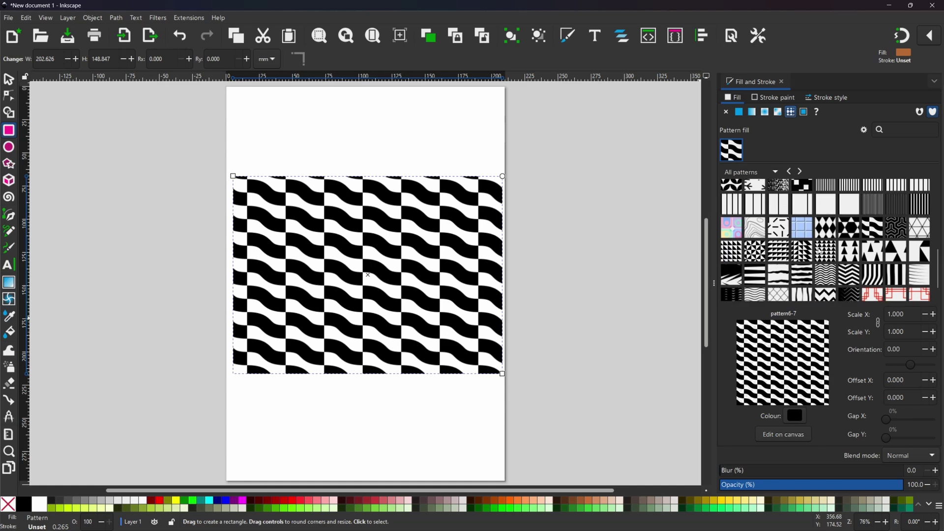
left_click(924, 211)
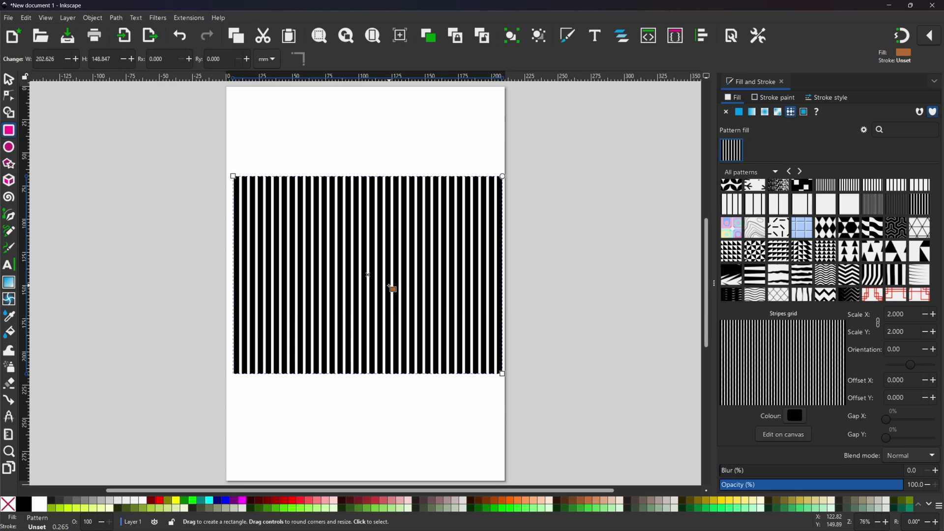
Rescale the stripe pattern on canvas to 1.884 × 0.716 and rotate it to about -22°
left_click(9, 79)
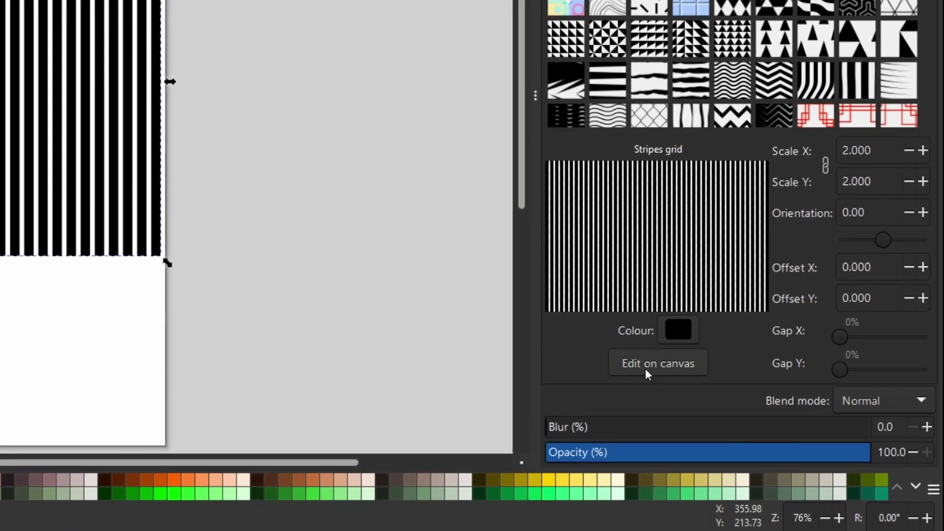
left_click(648, 367)
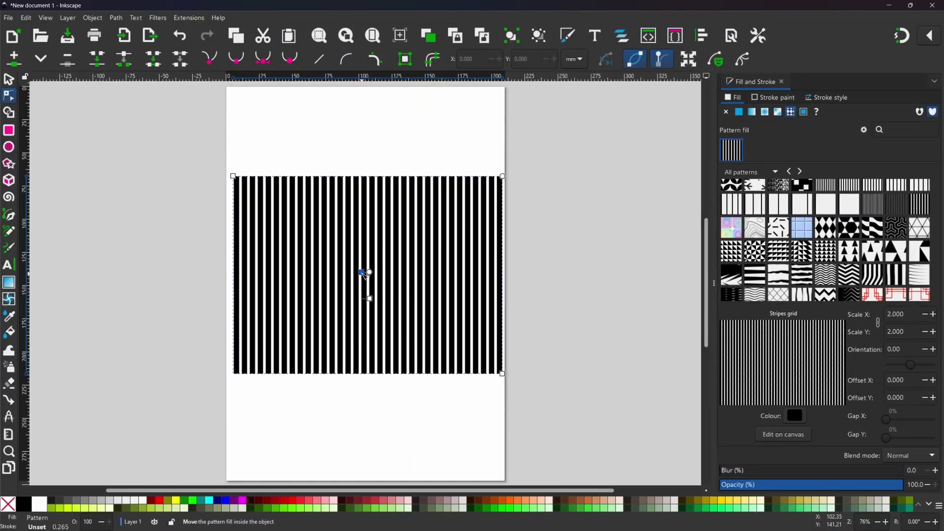
left_click_drag(362, 271, 361, 138)
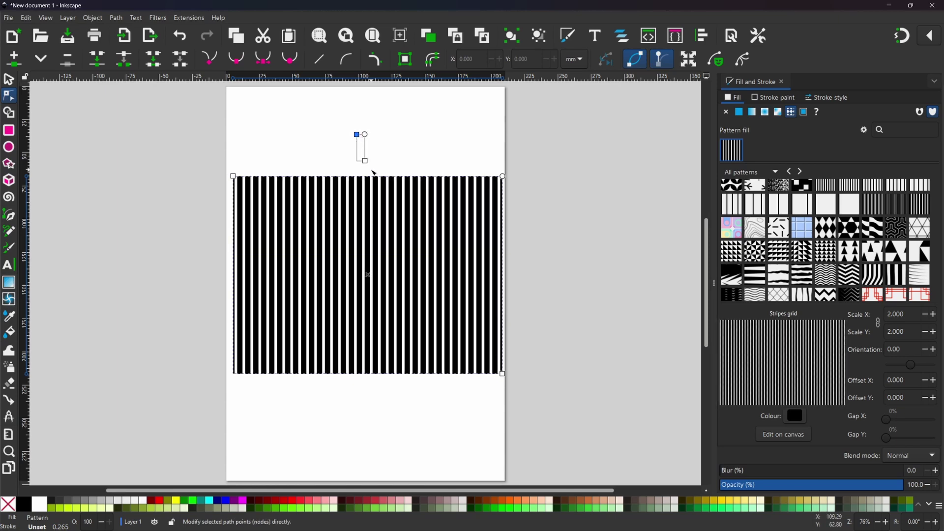
left_click_drag(365, 160, 367, 135)
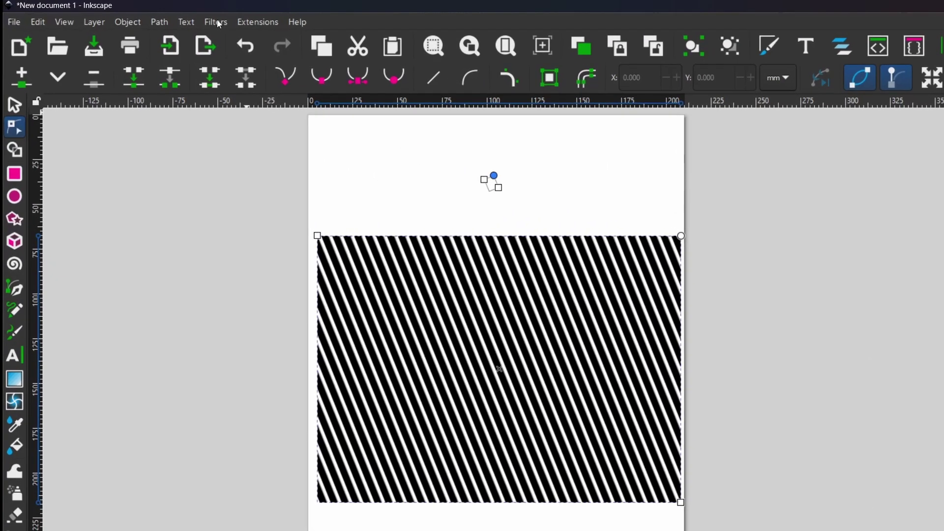
In the Filter Editor, add a new empty filter and name it 'halftone'
left_click(158, 18)
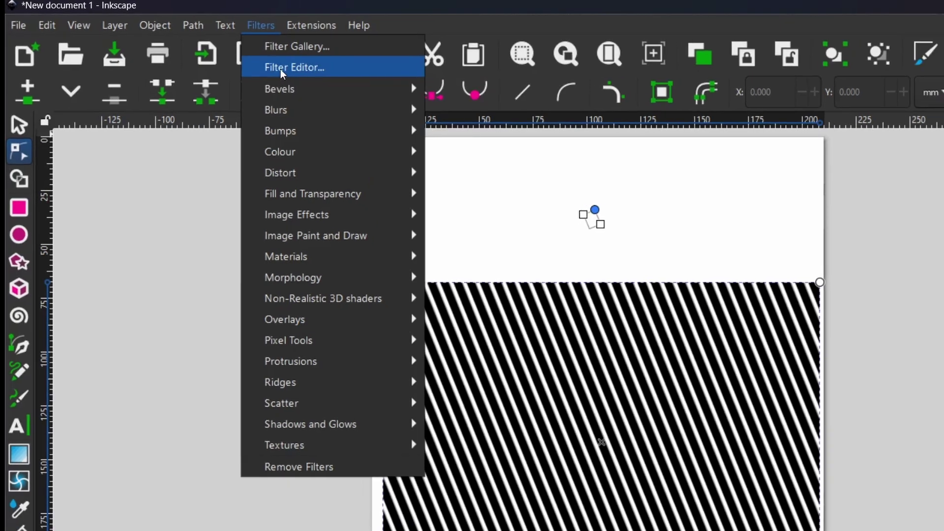
left_click(294, 71)
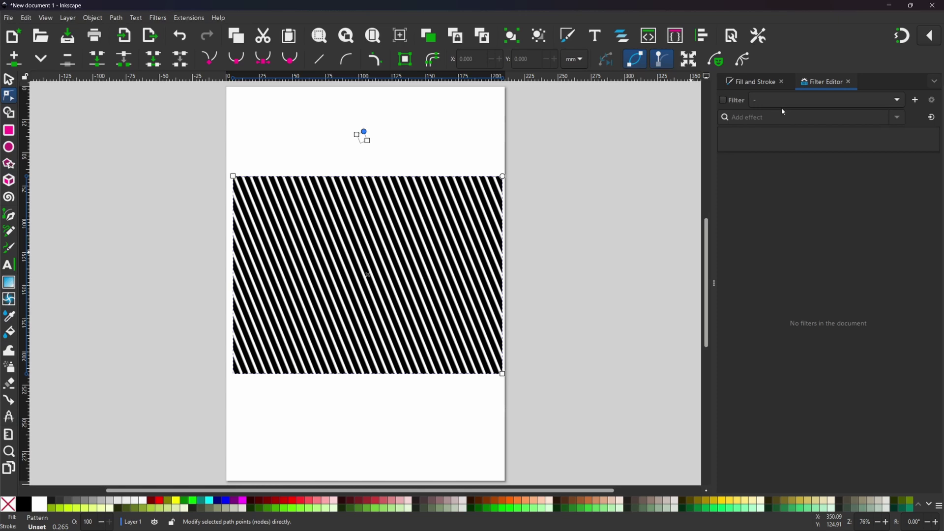
left_click(917, 101)
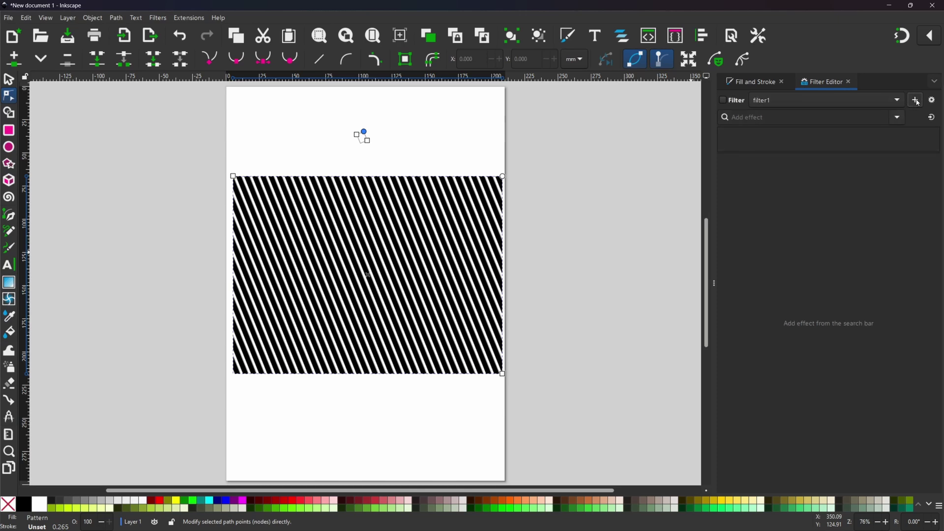
left_click(781, 101)
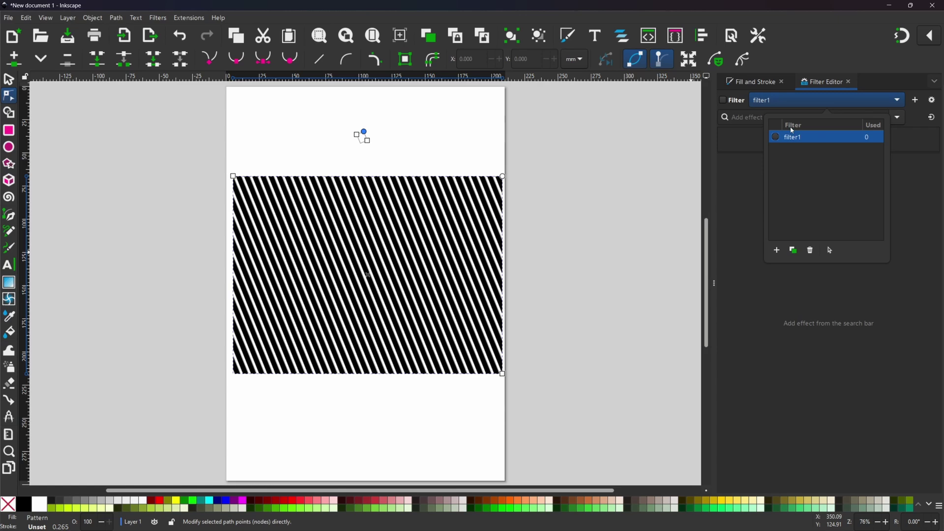
left_click(811, 140)
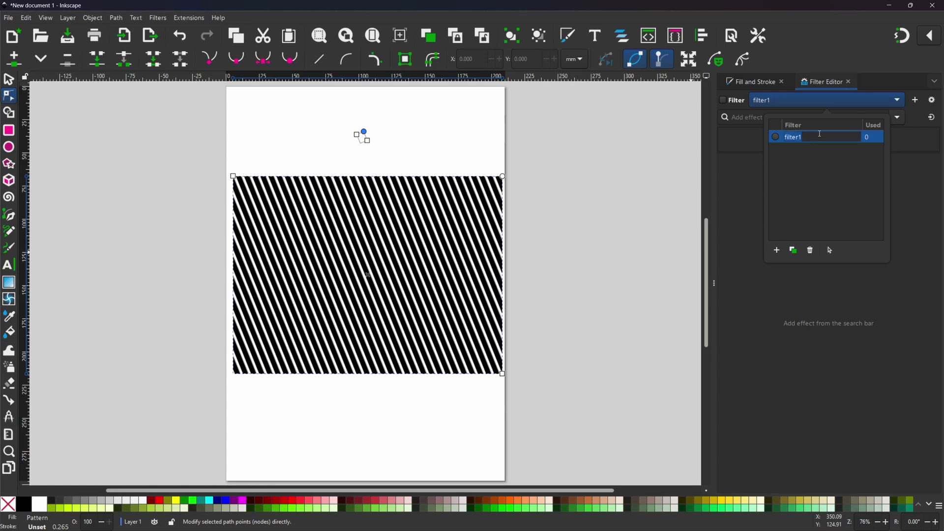
type("halftone")
key("Return")
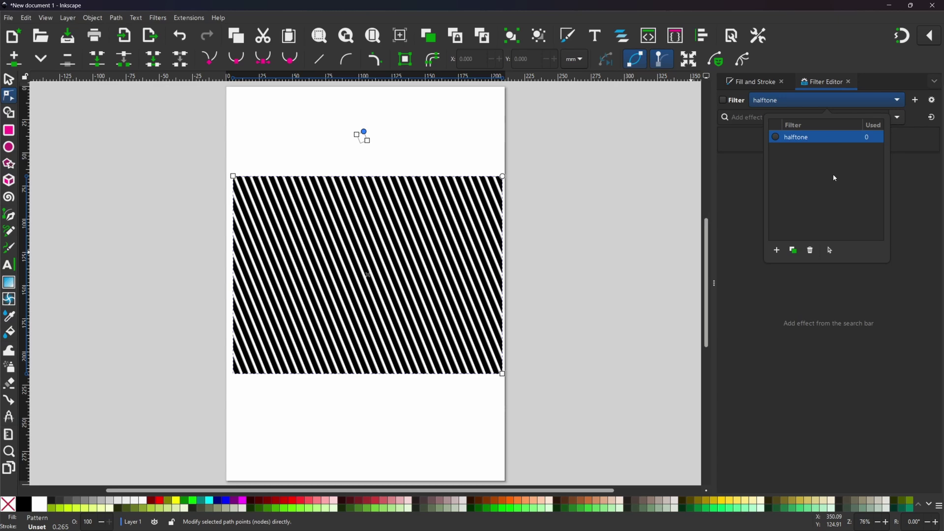
left_click(905, 196)
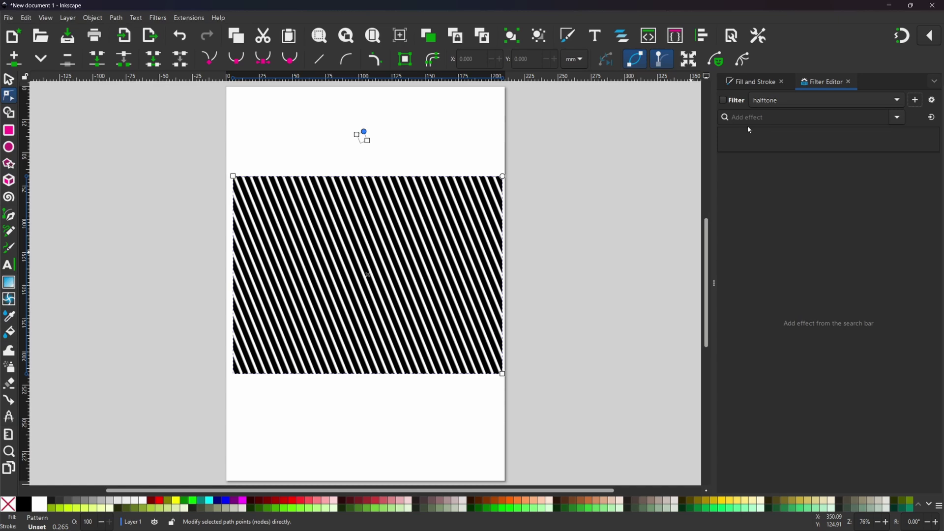
Add an Image effect loading portrait-3204843_1280.jpg, apply halftone to the rectangle, and shorten it to fit
left_click(899, 118)
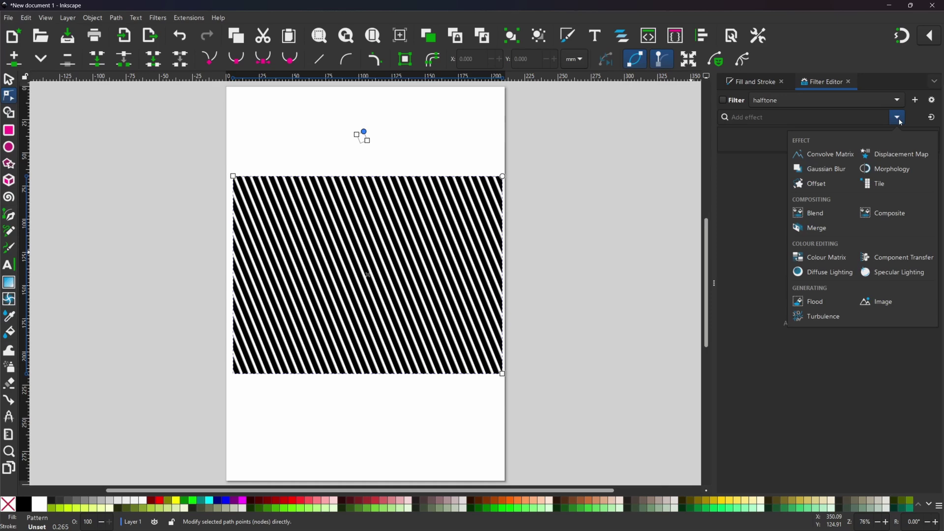
left_click(889, 305)
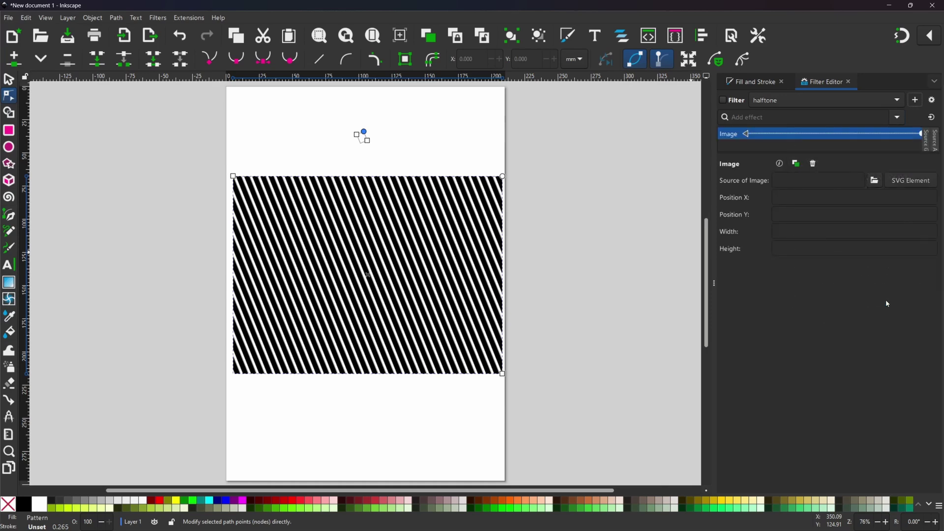
left_click(876, 182)
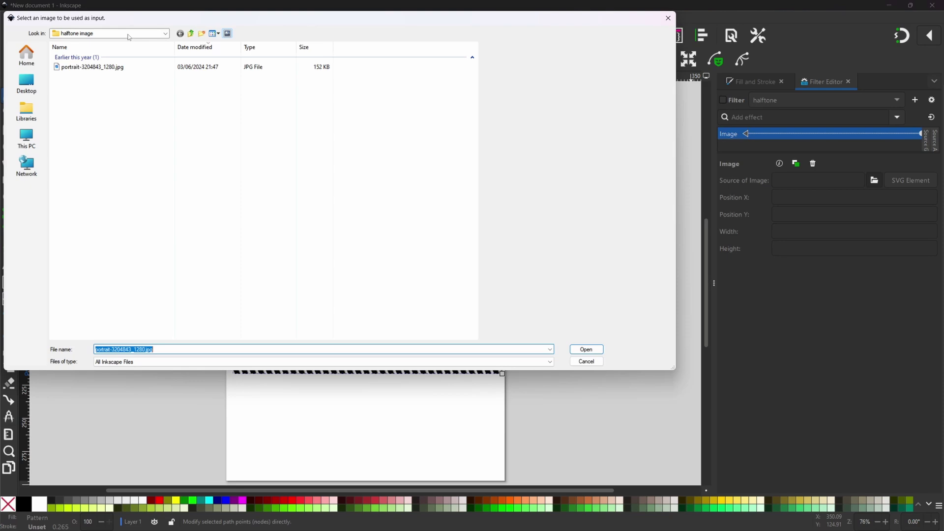
left_click(116, 69)
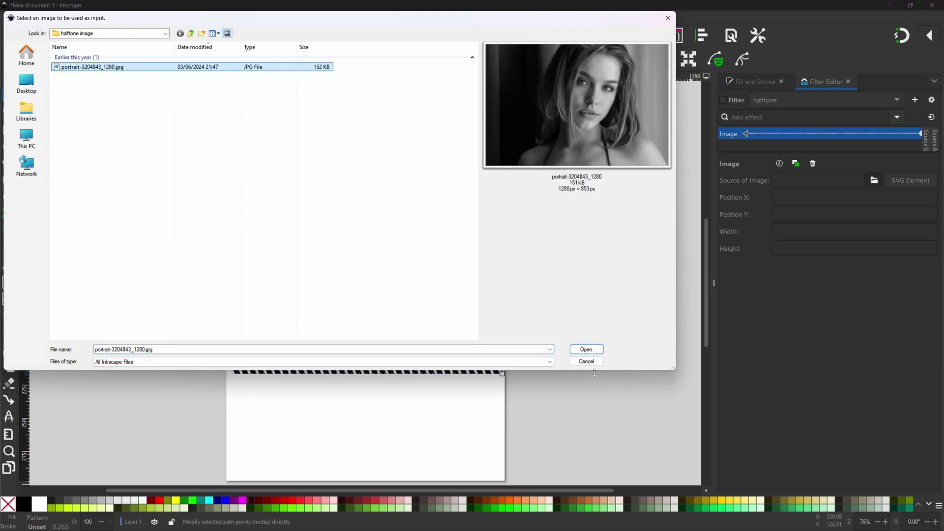
left_click(589, 352)
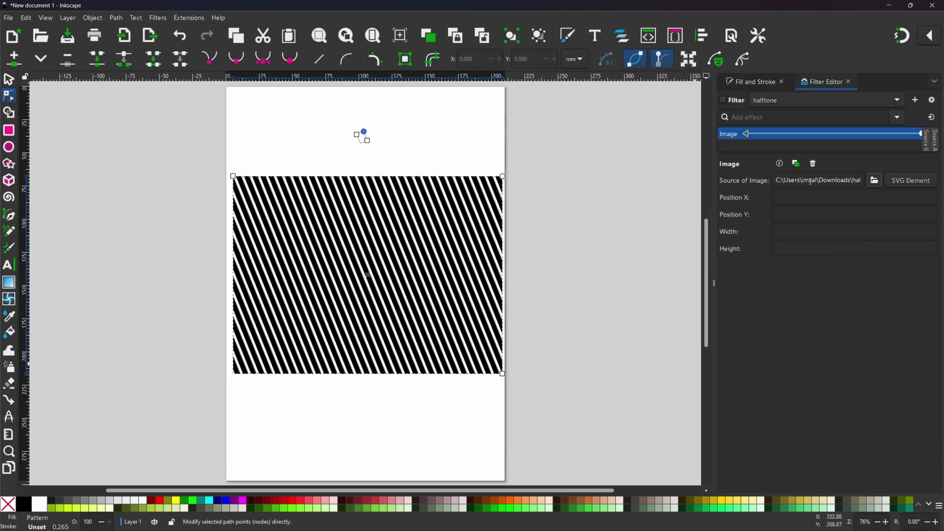
left_click(725, 101)
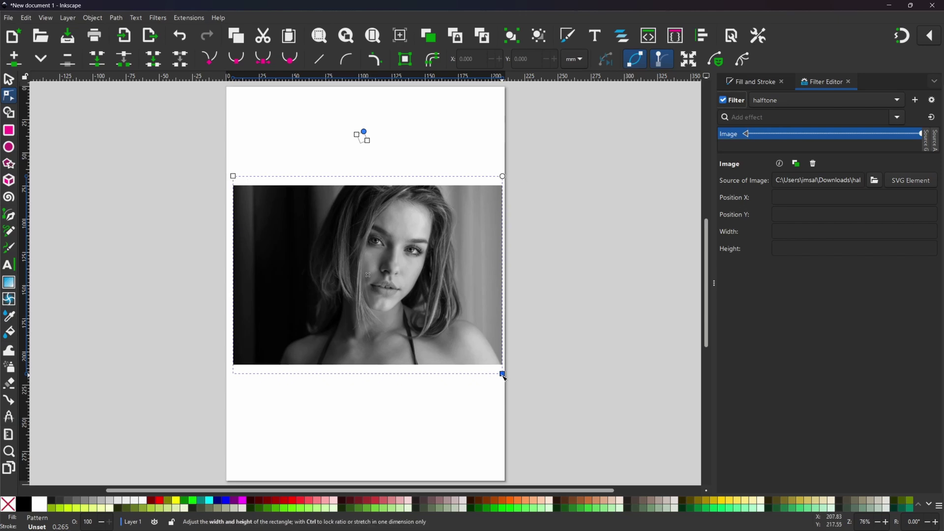
left_click_drag(503, 375, 504, 357)
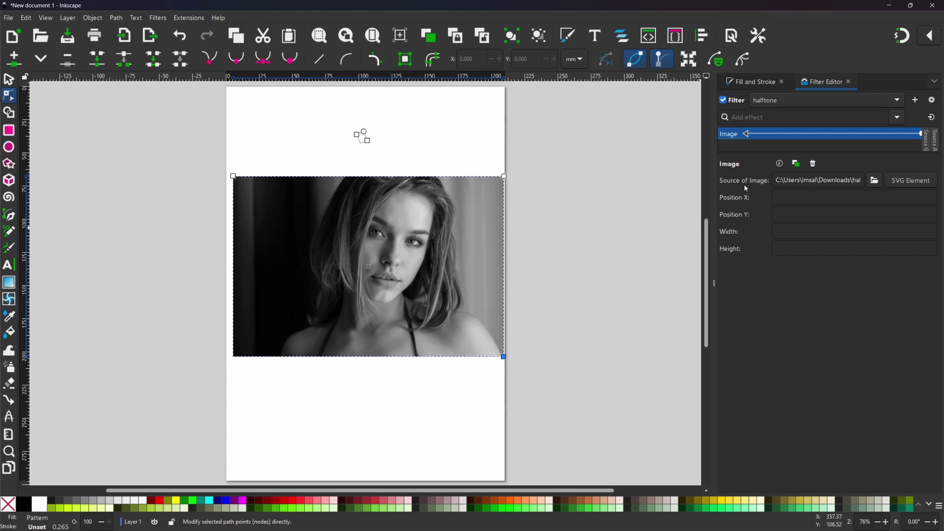
Append a Colour Matrix effect of type Luminance to Alpha after the Image effect
left_click(899, 119)
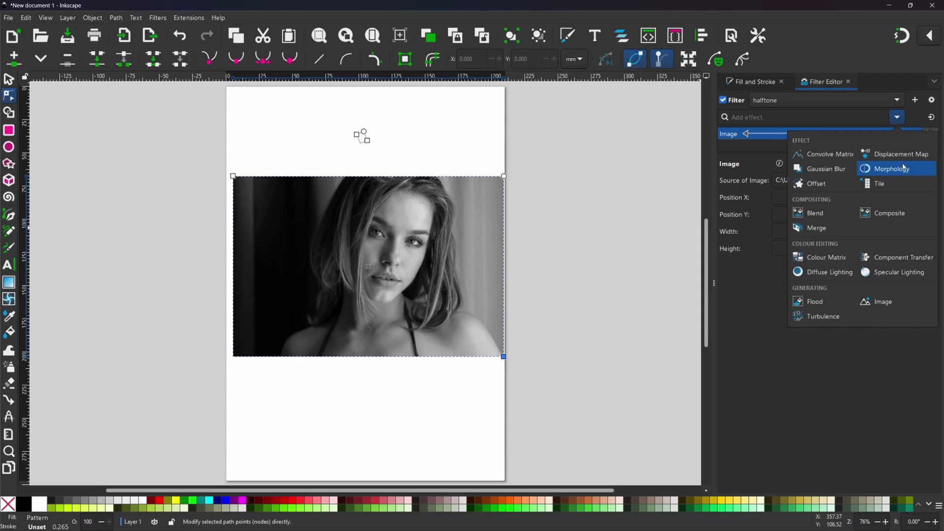
left_click(819, 259)
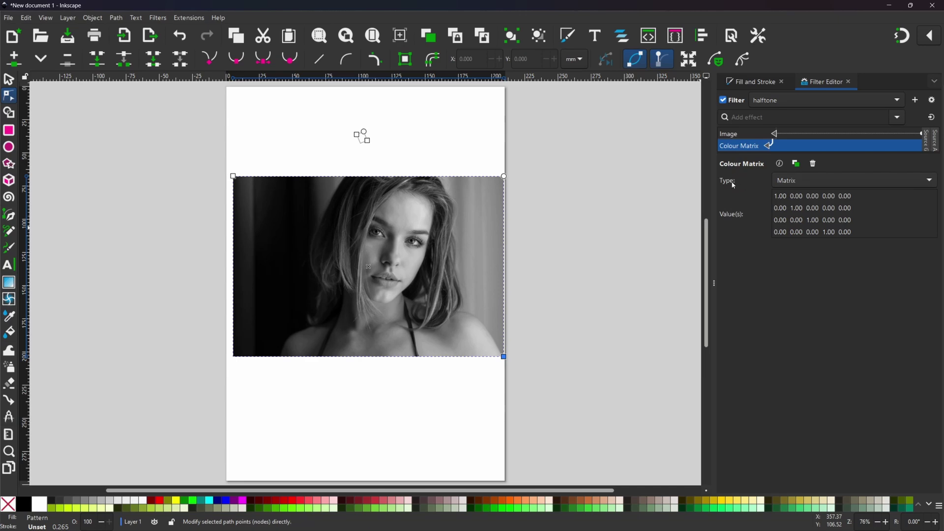
left_click(933, 181)
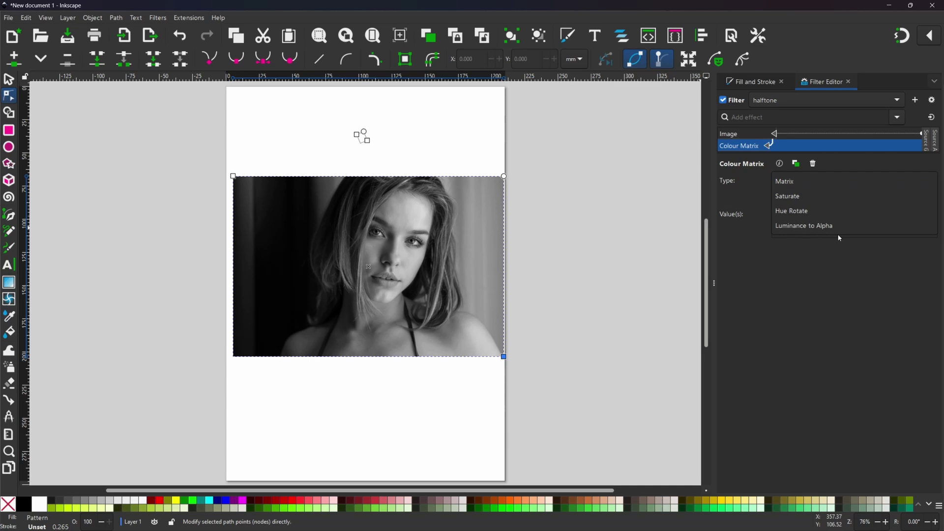
left_click(805, 227)
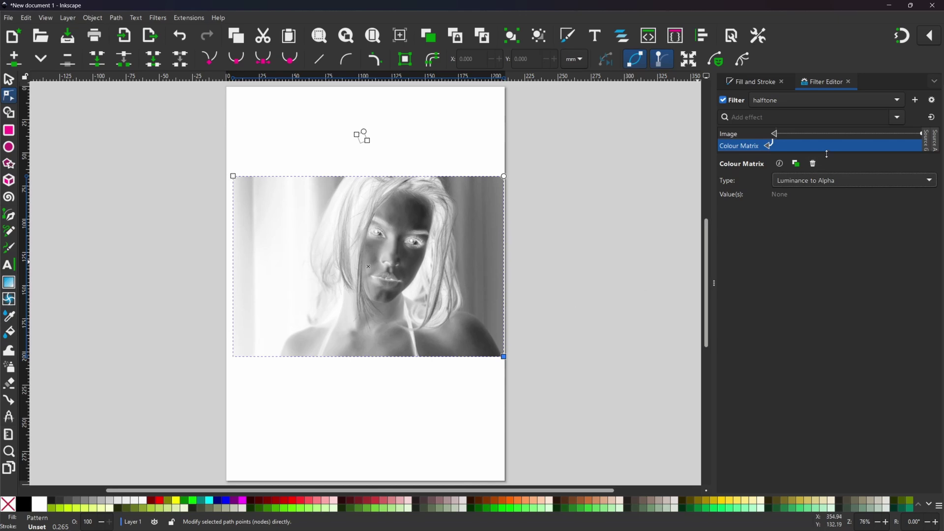
left_click_drag(826, 154, 838, 304)
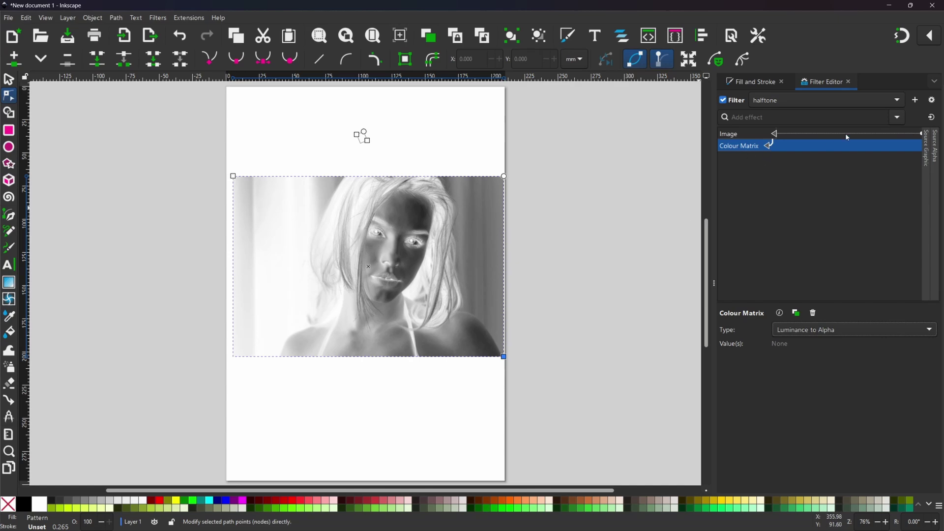
Add a second Colour Matrix with alpha row 0 0 0 -1 1
left_click(898, 118)
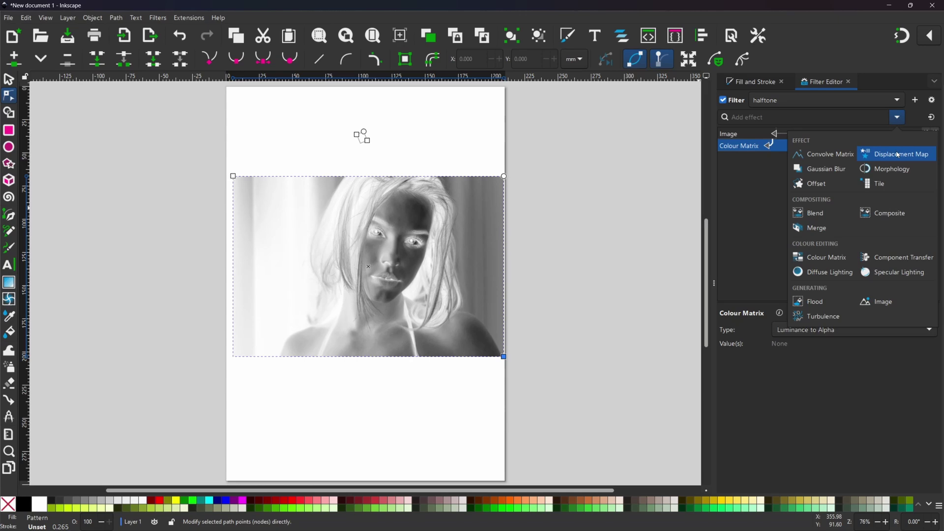
left_click(833, 261)
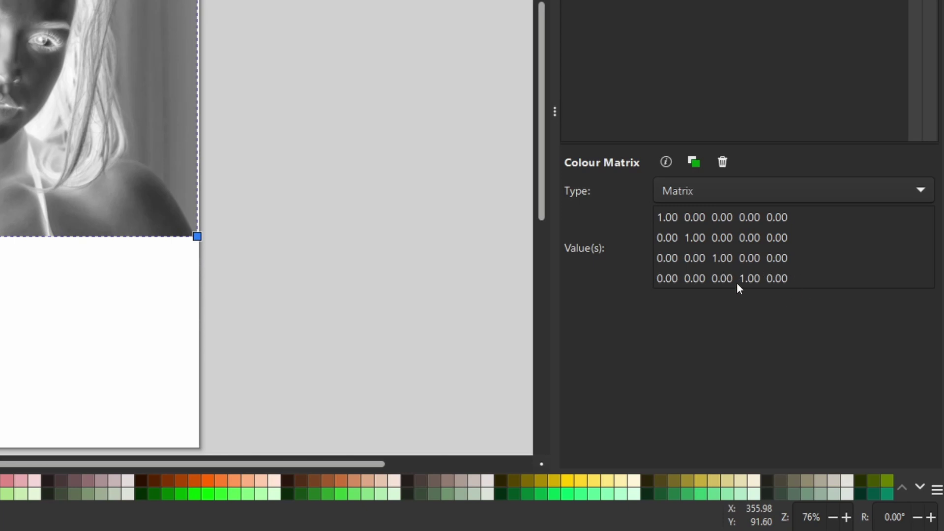
left_click(752, 279)
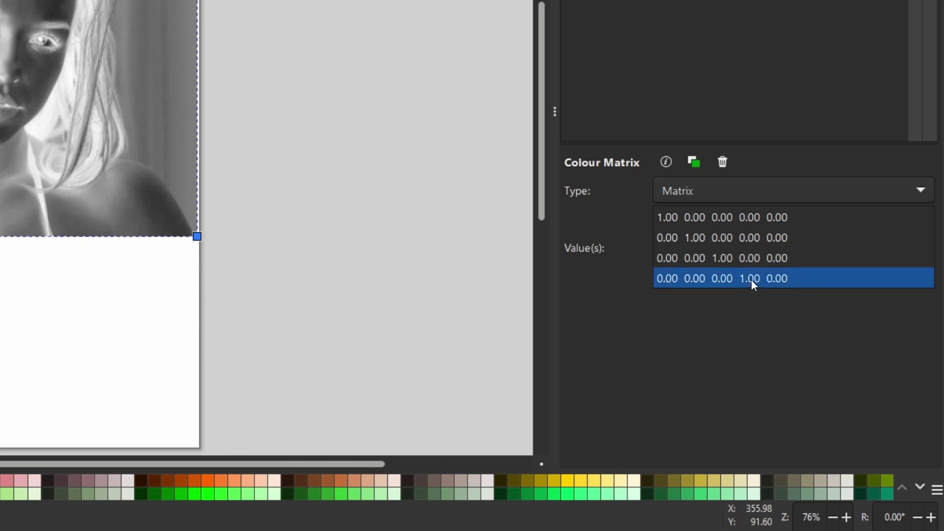
left_click(752, 280)
left_click(742, 279)
type("-")
key("Tab")
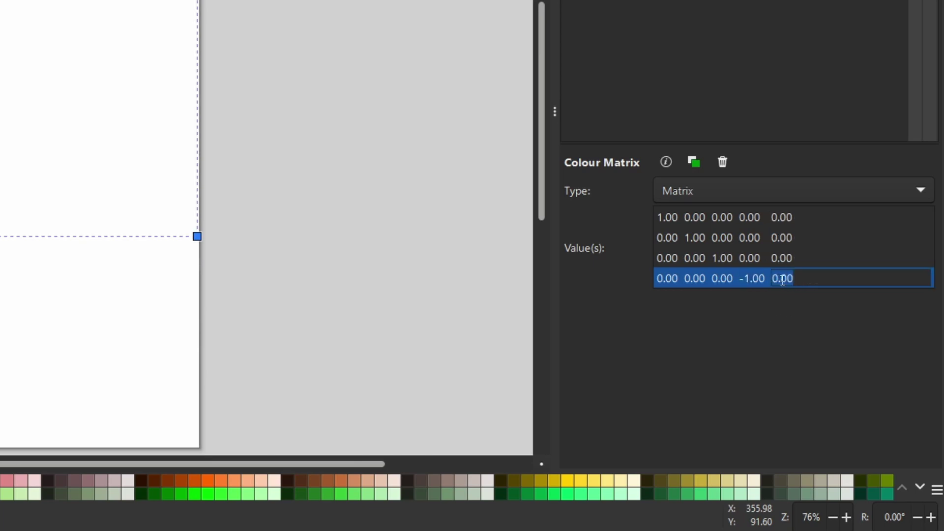
type("1")
key("Return")
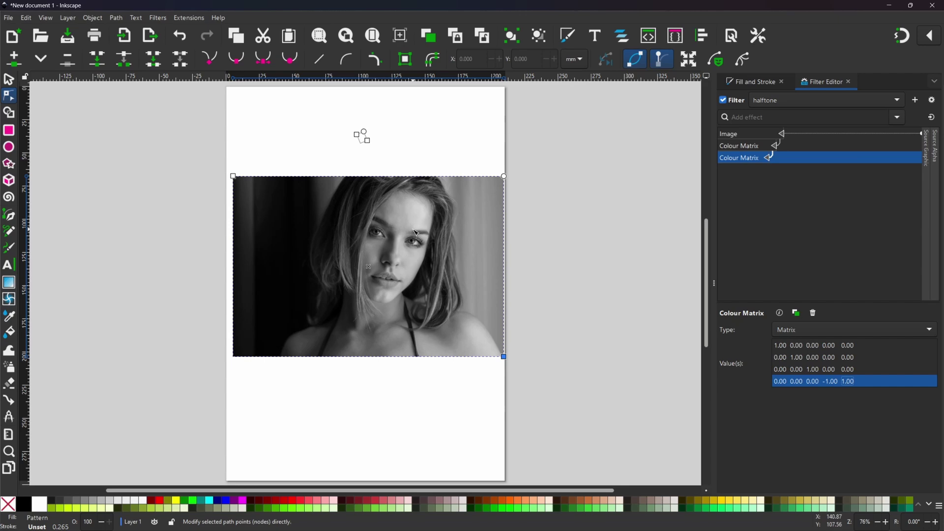
left_click(11, 130)
left_click_drag(116, 173, 192, 243)
left_click(9, 79)
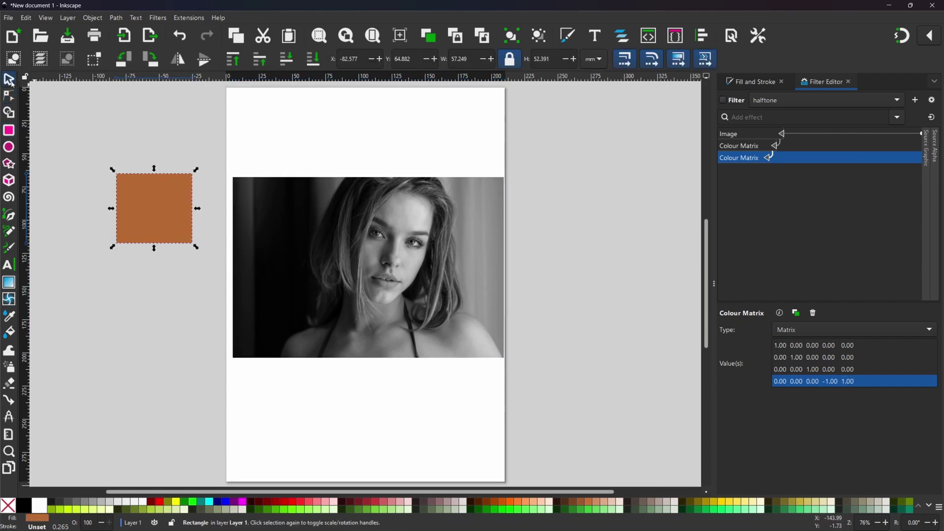
left_click_drag(159, 194, 126, 199)
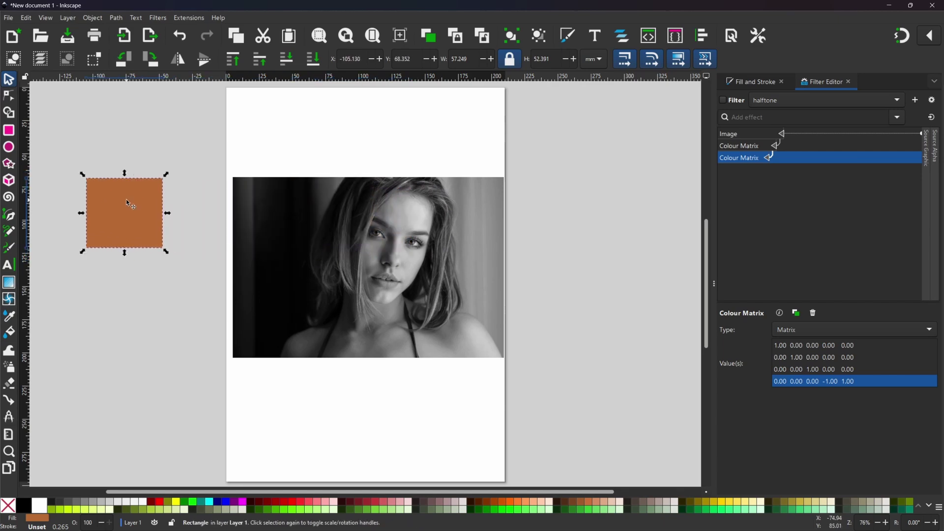
key("Delete")
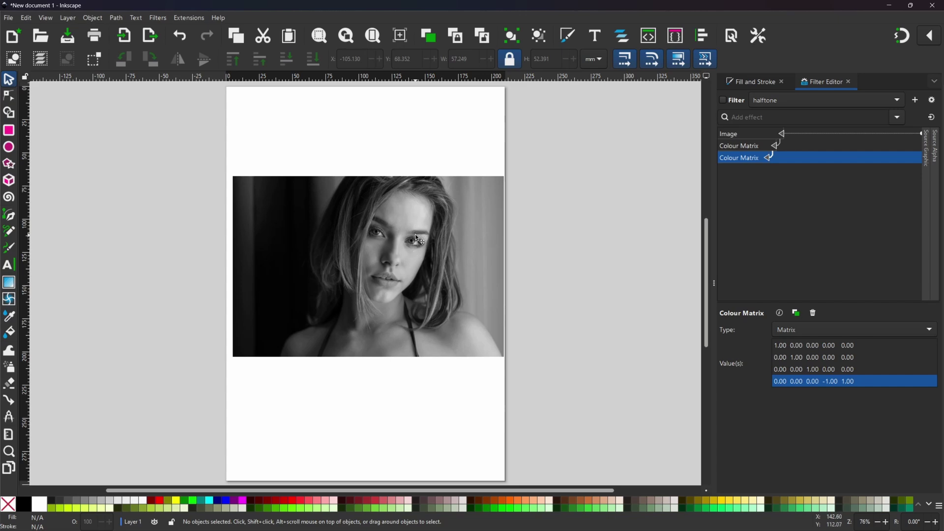
Add a Composite effect using operator In, with the second Colour Matrix and Source Graphic as inputs
left_click(898, 118)
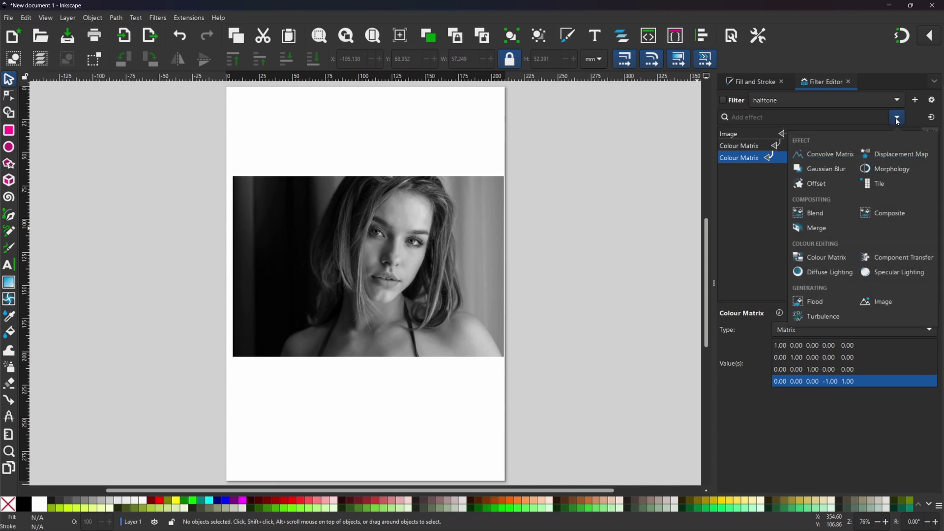
left_click(888, 218)
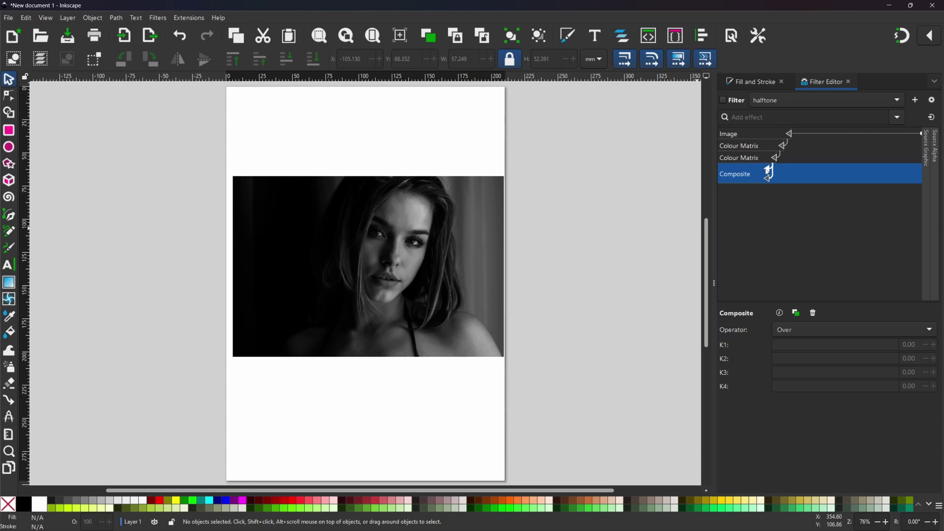
left_click_drag(774, 170, 776, 160)
left_click_drag(770, 181, 929, 174)
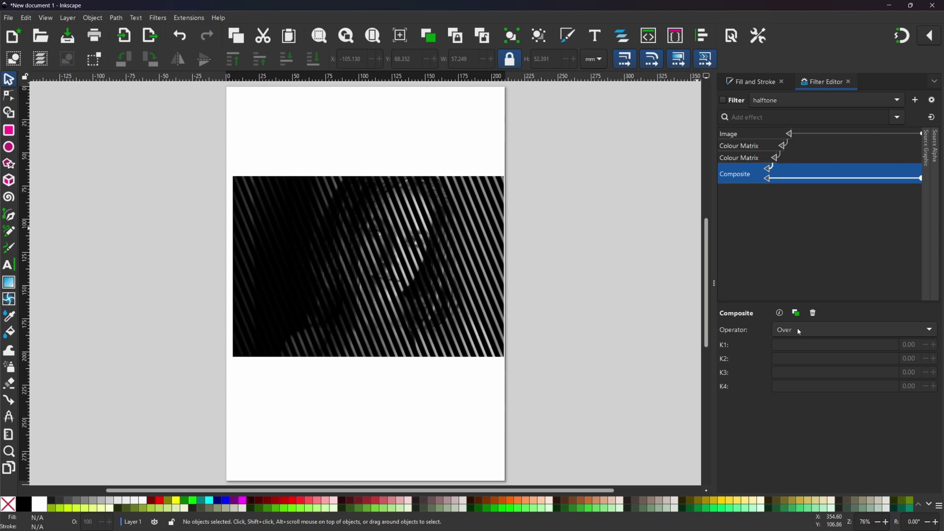
left_click(931, 331)
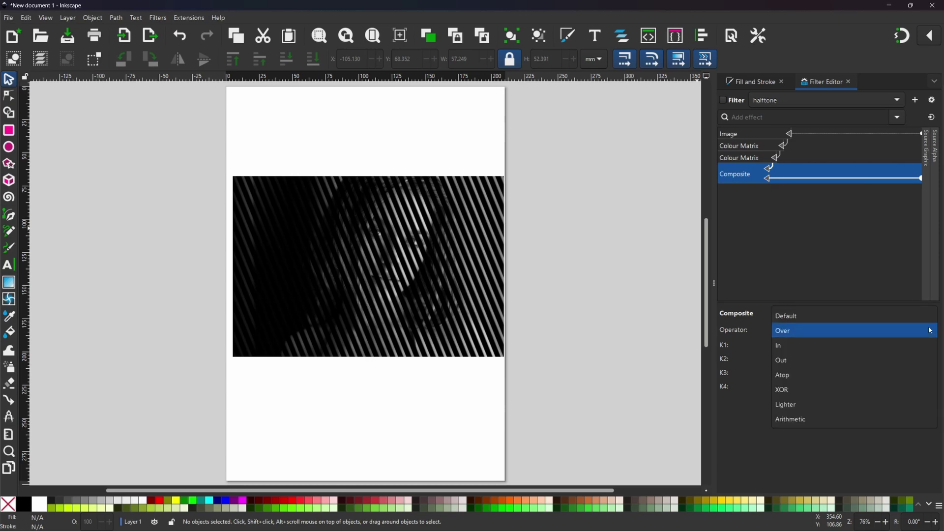
left_click(773, 344)
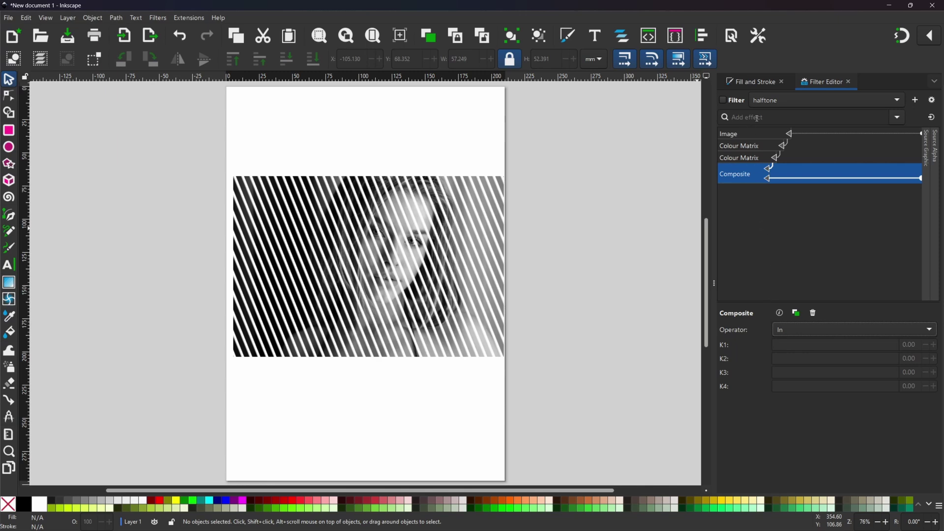
Add a Gaussian Blur effect of size 0.40 after the Composite
left_click(898, 118)
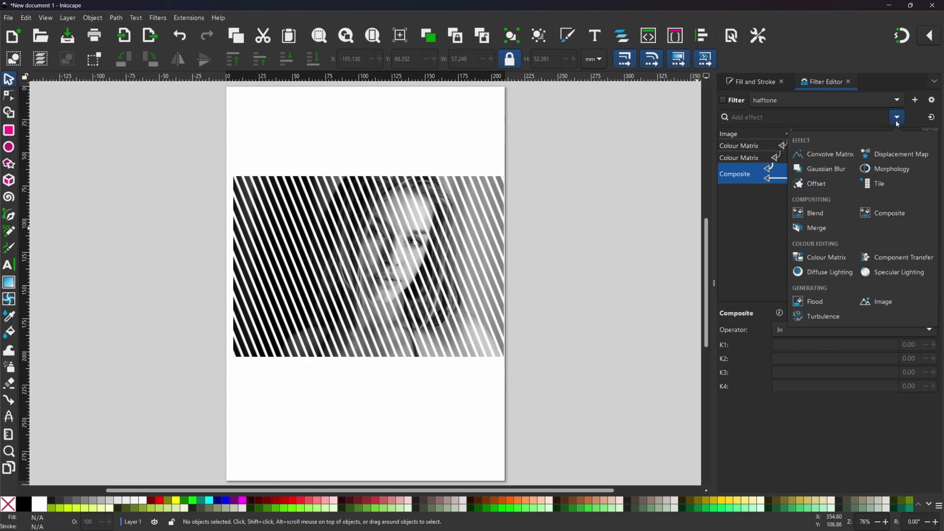
left_click(841, 170)
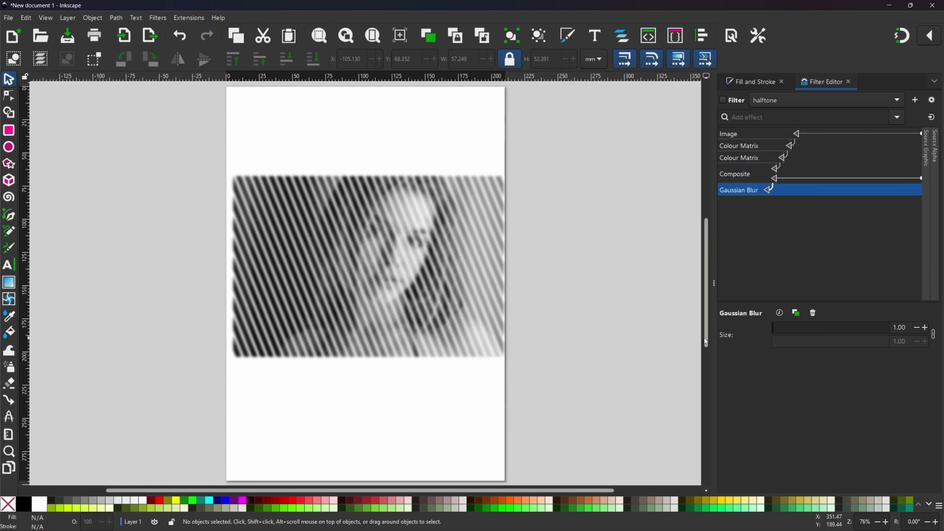
double_click(901, 327)
type("0.40")
key("Return")
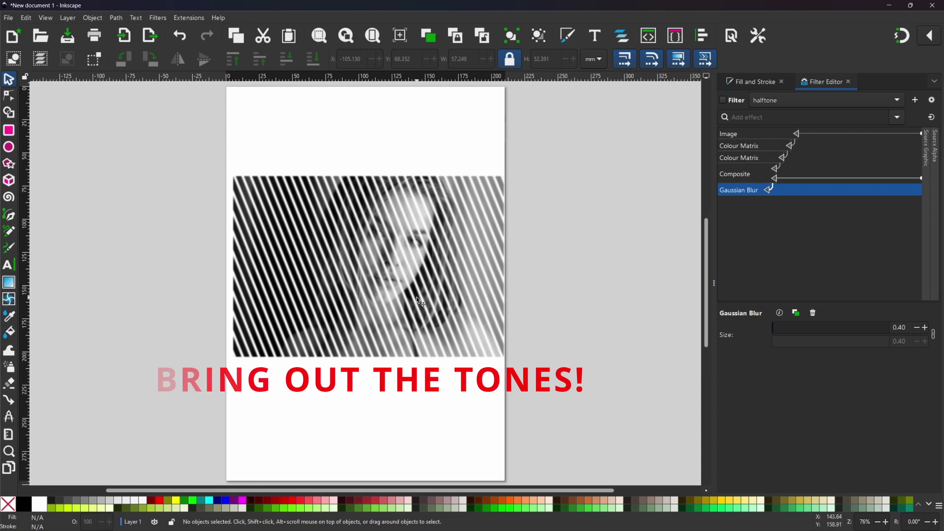
Add a Component Transfer with Gamma alpha: amplitude 1.40, exponent 1.56, offset 0.06
left_click(898, 118)
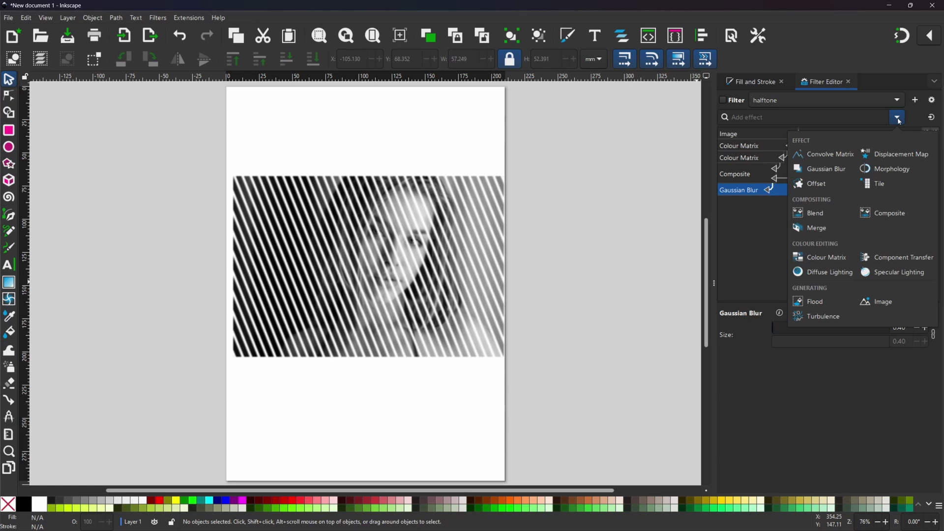
left_click(895, 261)
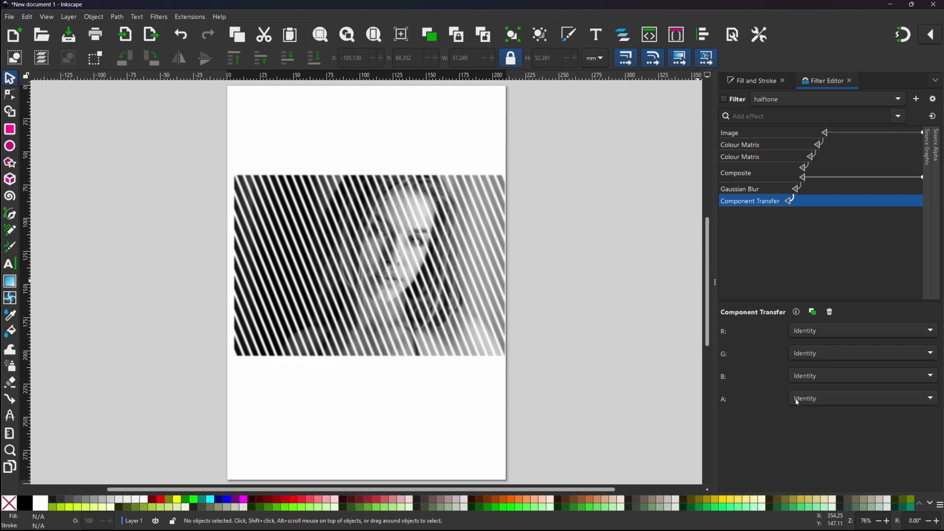
left_click(931, 399)
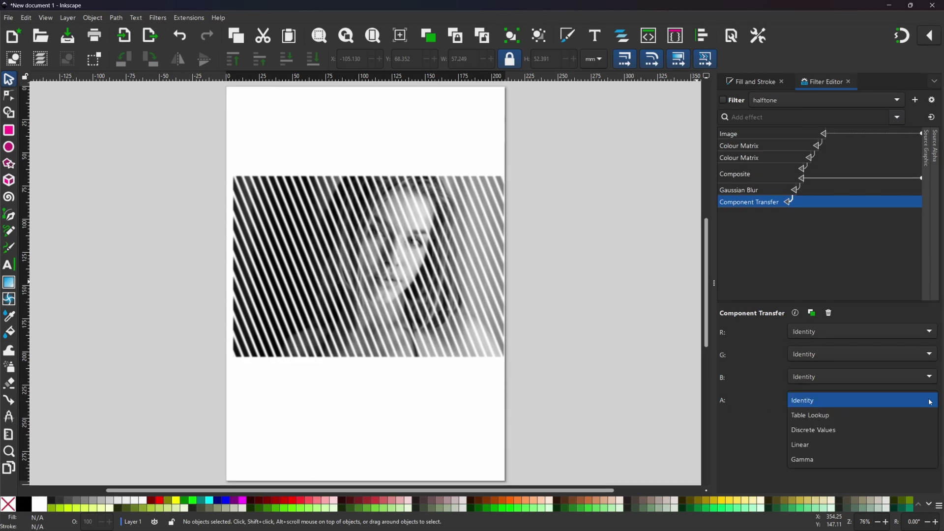
left_click(810, 459)
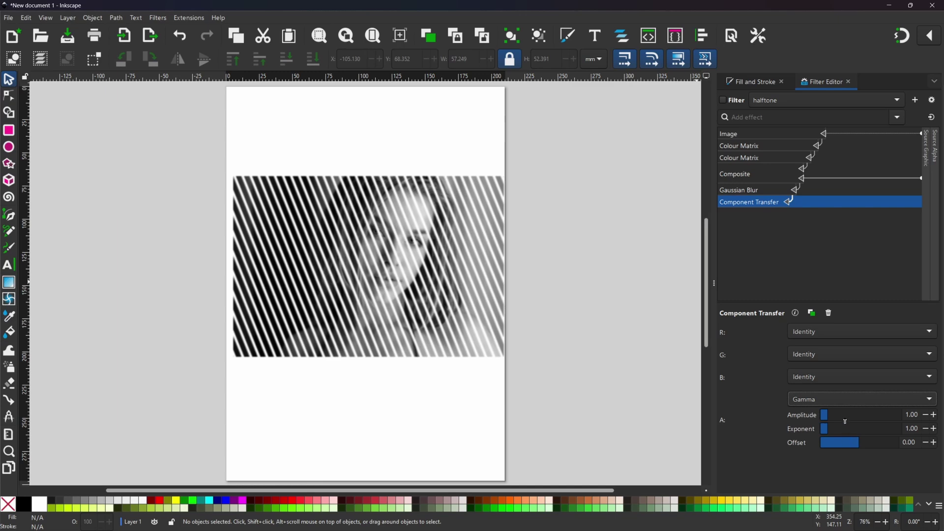
left_click_drag(829, 417, 832, 417)
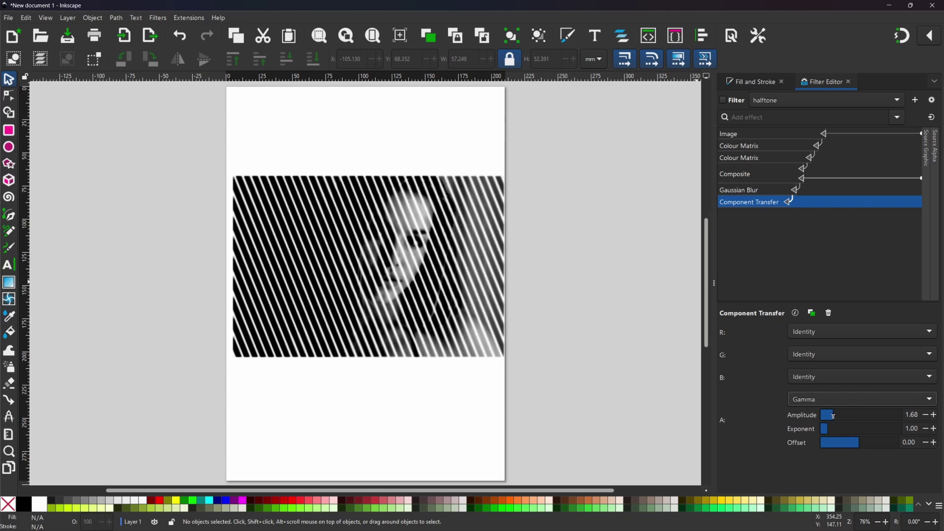
left_click_drag(834, 417, 861, 444)
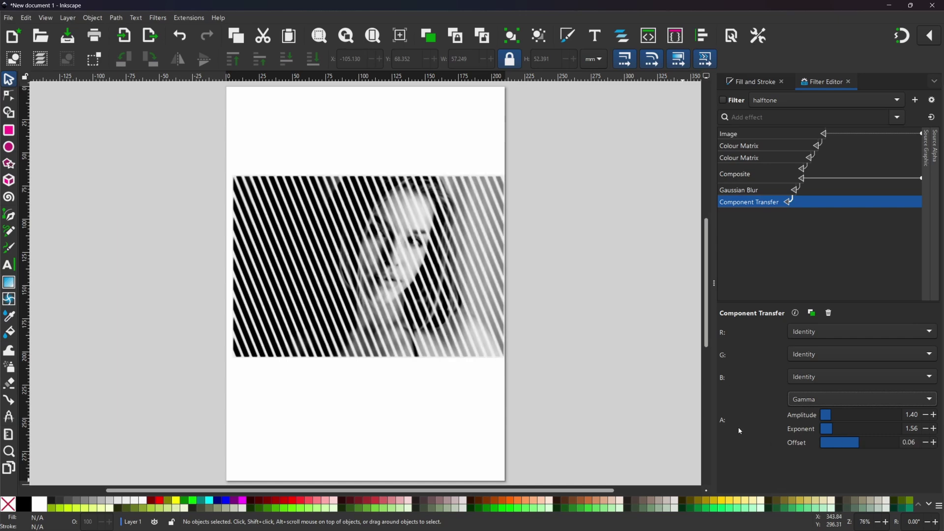
Shrink the portrait rectangle's stripe pattern on canvas to about 0.801 × 0.641 for denser lines
left_click(401, 268)
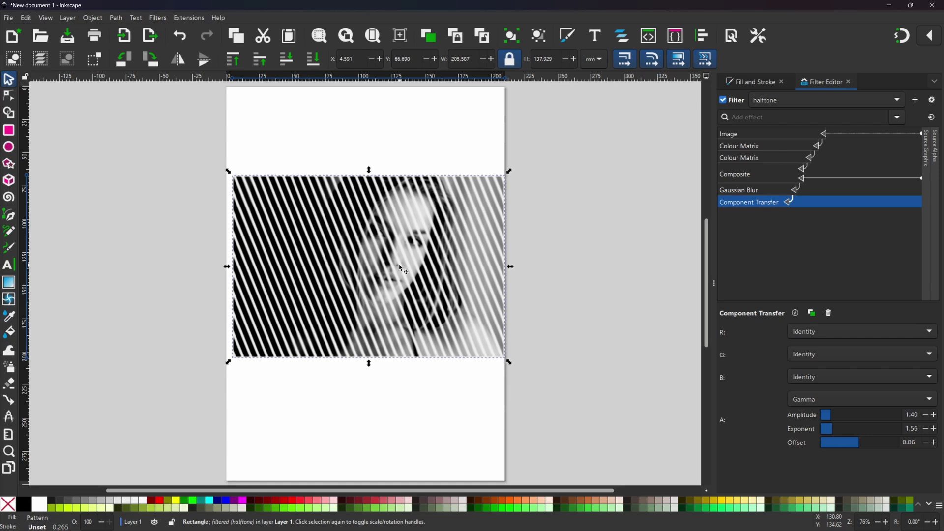
left_click(751, 82)
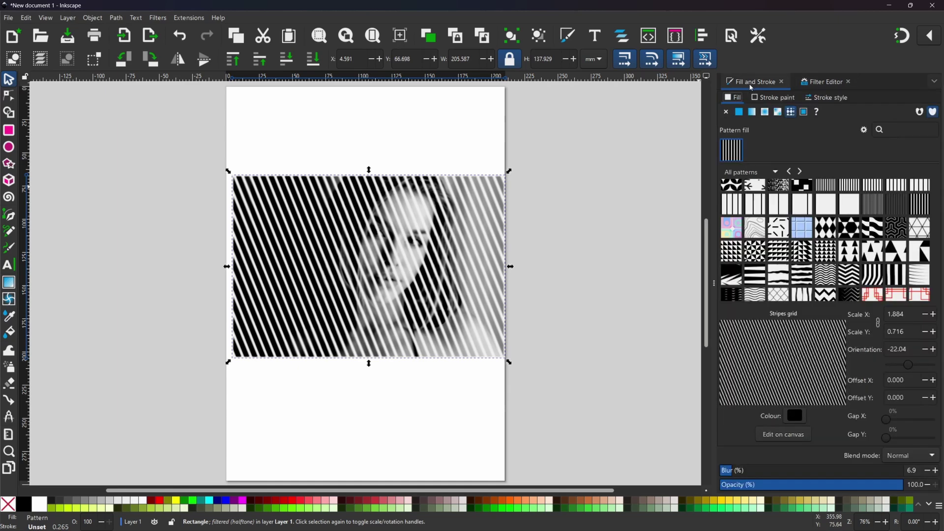
left_click(781, 436)
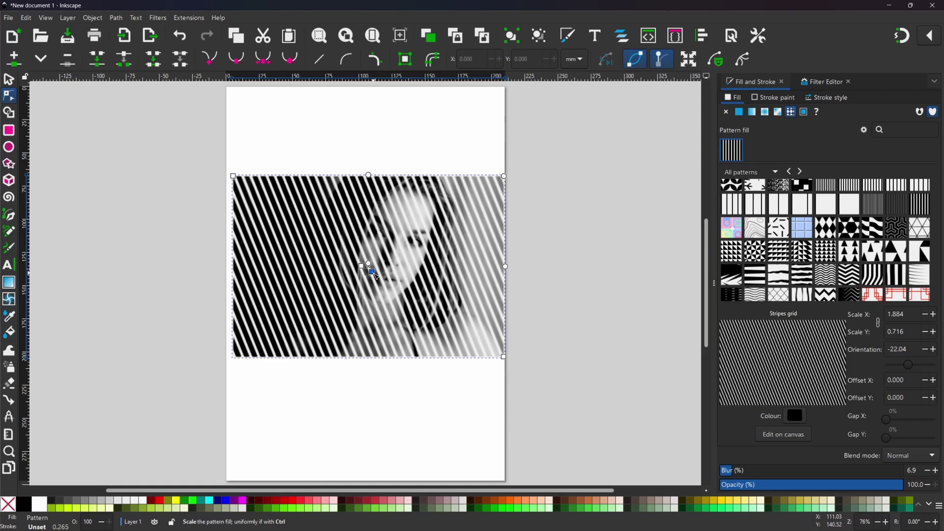
left_click_drag(372, 272, 368, 272)
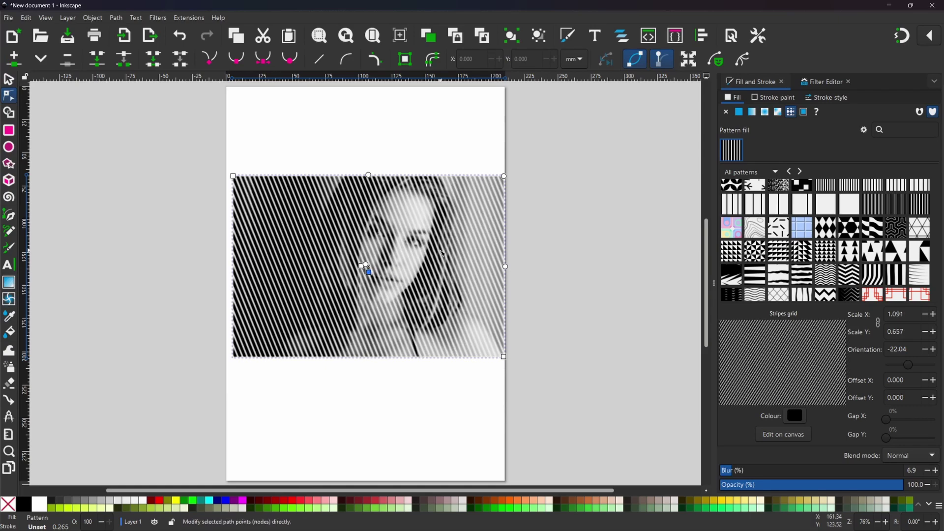
scroll(447, 245, "up", 2)
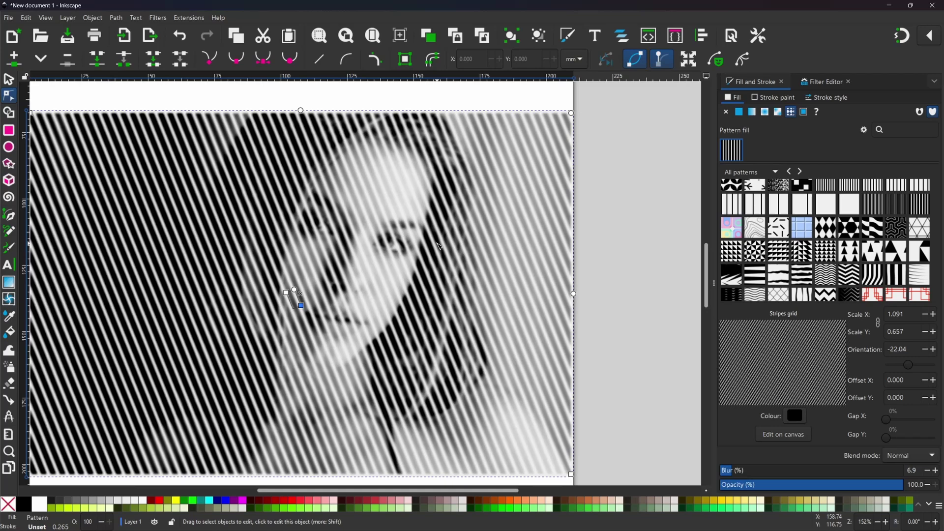
scroll(379, 290, "left", 4)
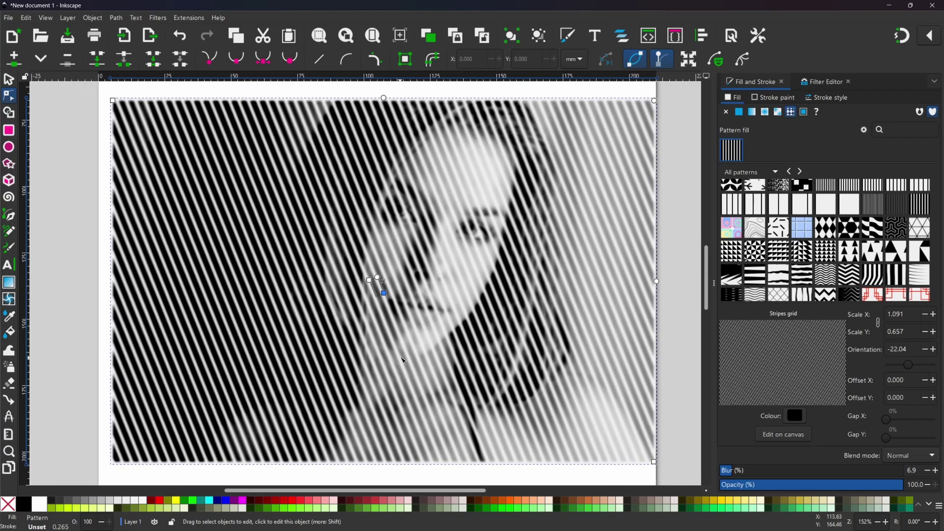
left_click_drag(385, 297, 384, 297)
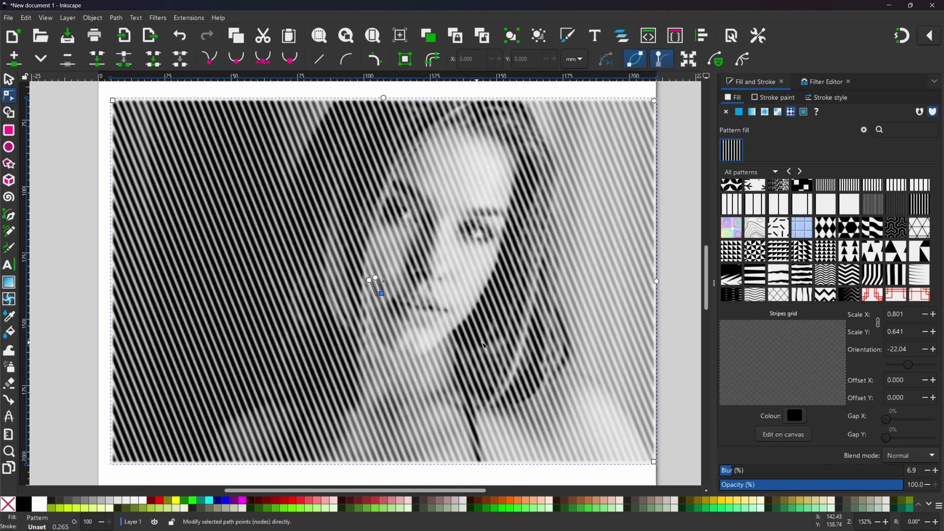
Set the halftone filter's Component Transfer to amplitude 2.85, exponent 1.28 and offset -0.29
left_click(825, 82)
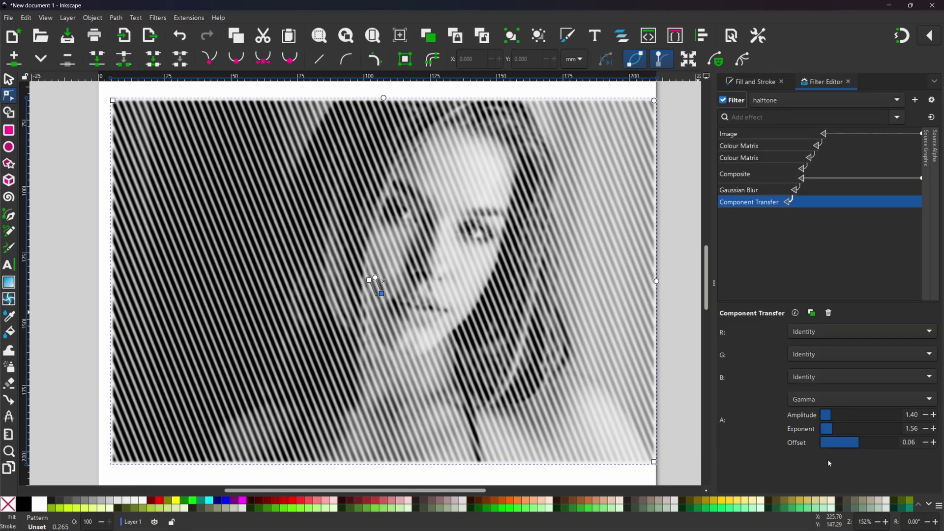
left_click_drag(832, 415, 837, 418)
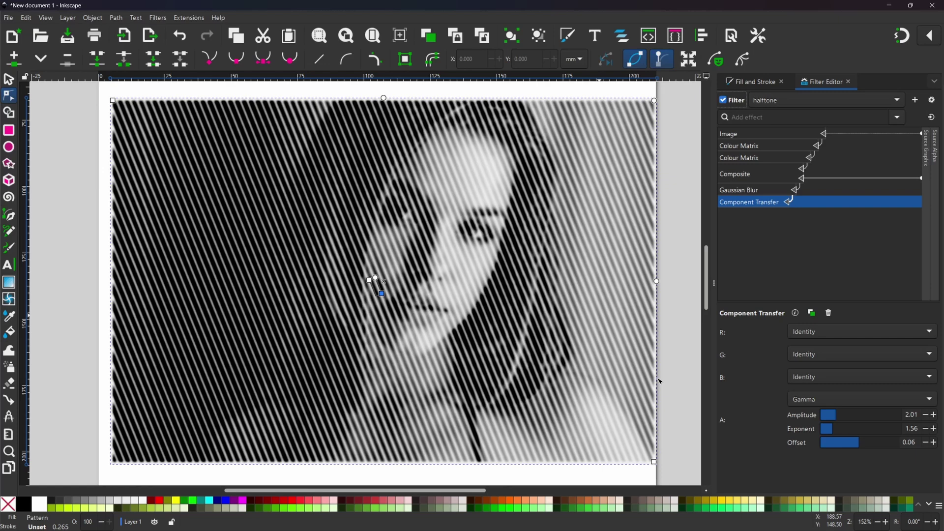
left_click_drag(833, 425, 859, 443)
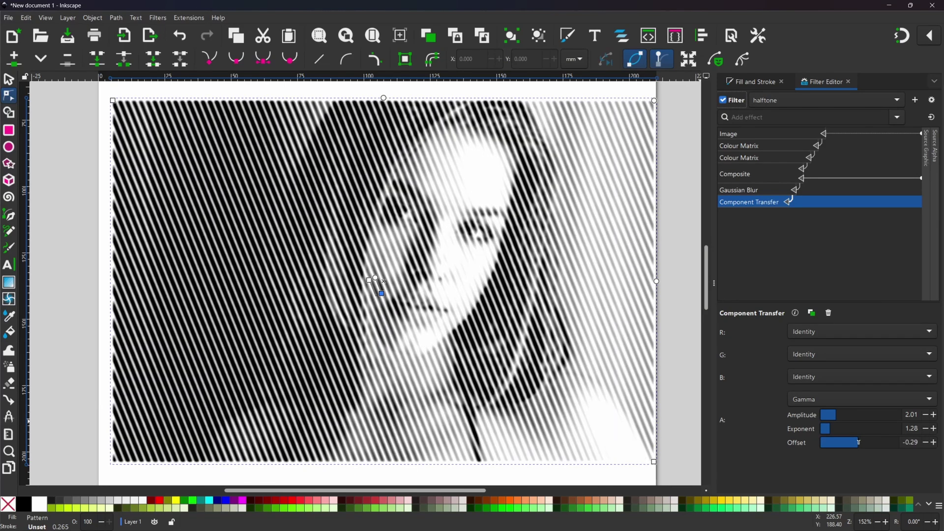
left_click(838, 416)
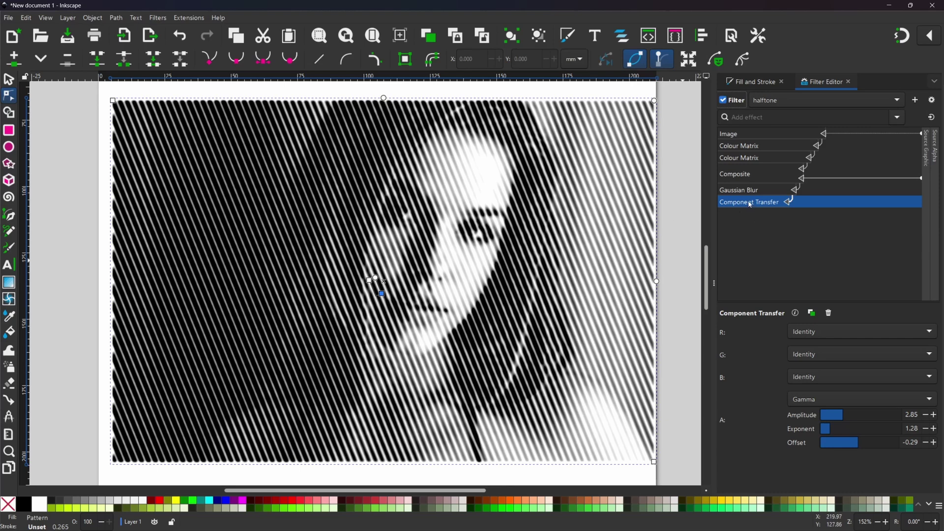
Duplicate the Component Transfer effect and retune it to amplitude 3.18, exponent 1.51
right_click(750, 204)
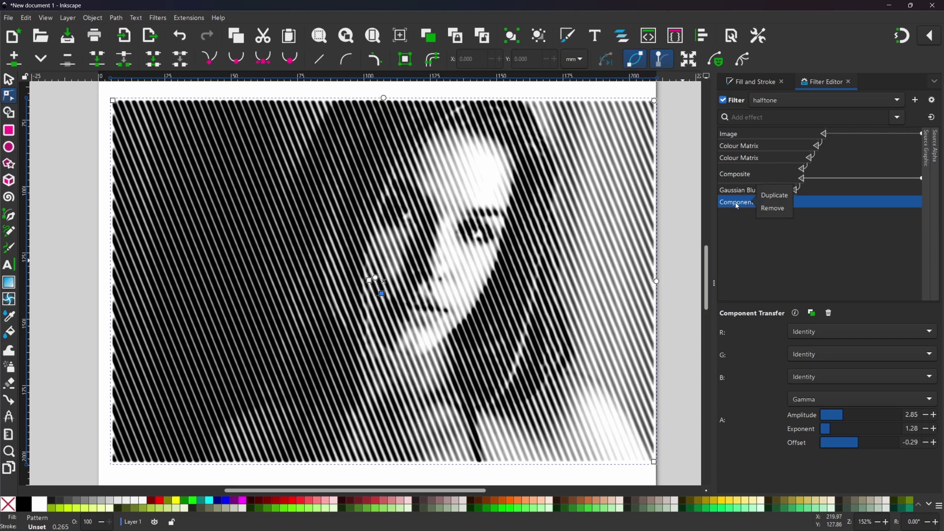
left_click(776, 196)
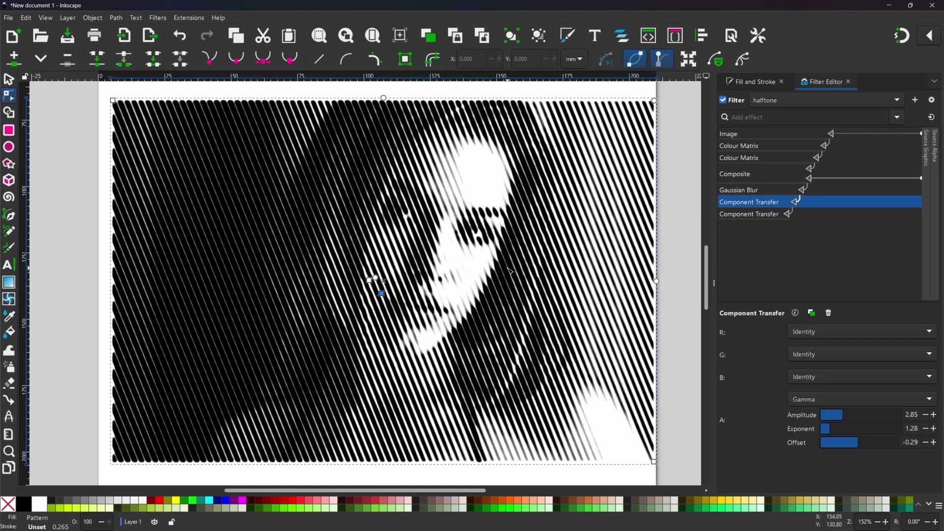
left_click(842, 417)
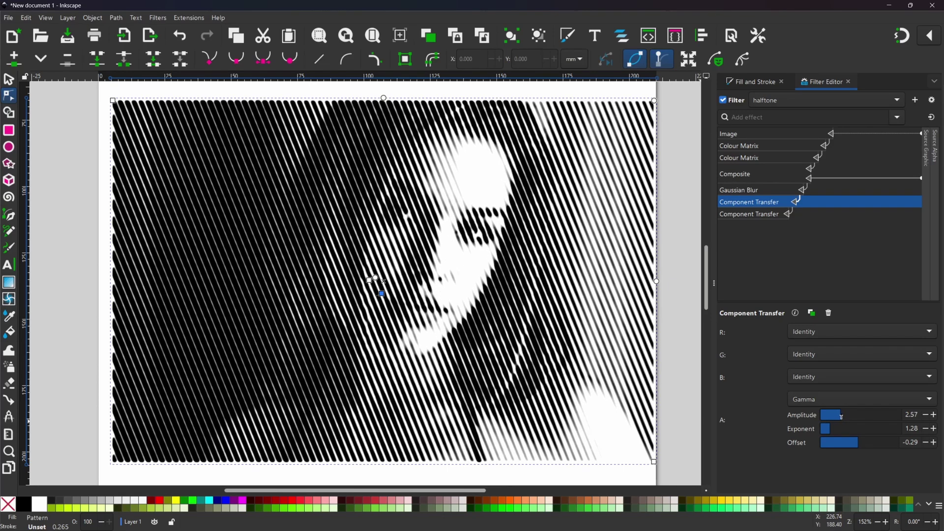
left_click_drag(842, 418, 846, 417)
left_click(847, 428)
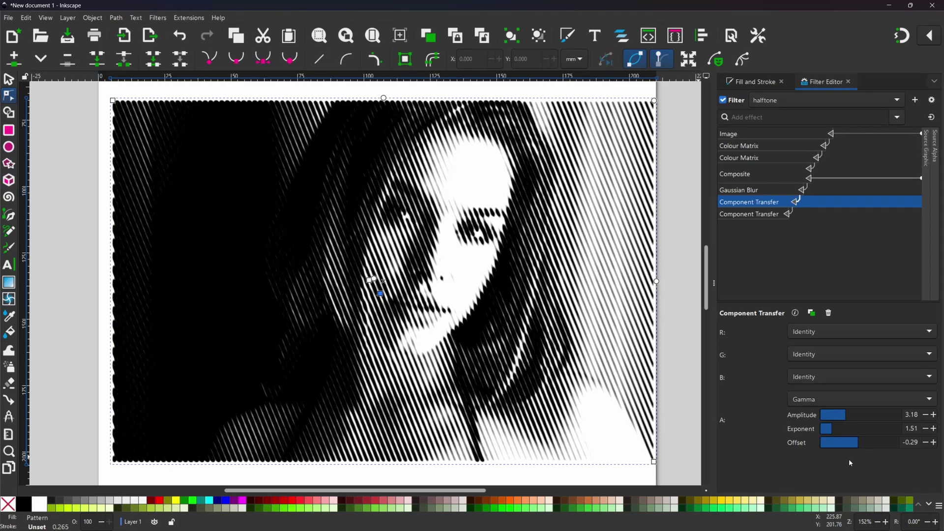
left_click(677, 407)
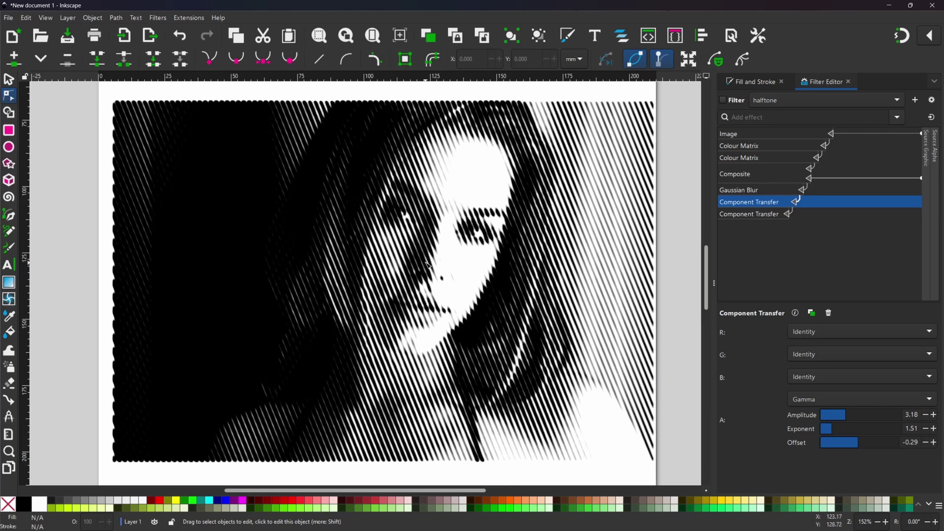
Change the Create Bitmap Copy resolution in Preferences from 96 to 300 dpi
left_click(428, 266)
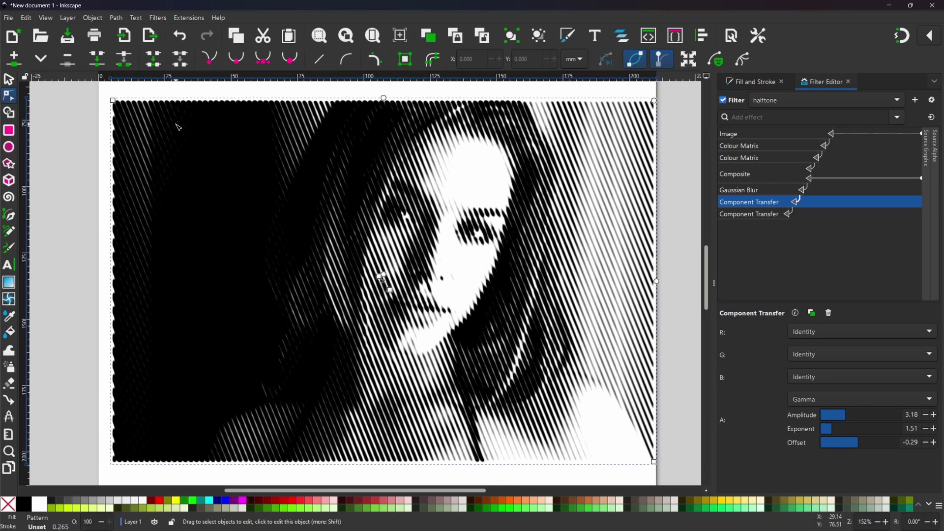
left_click(26, 18)
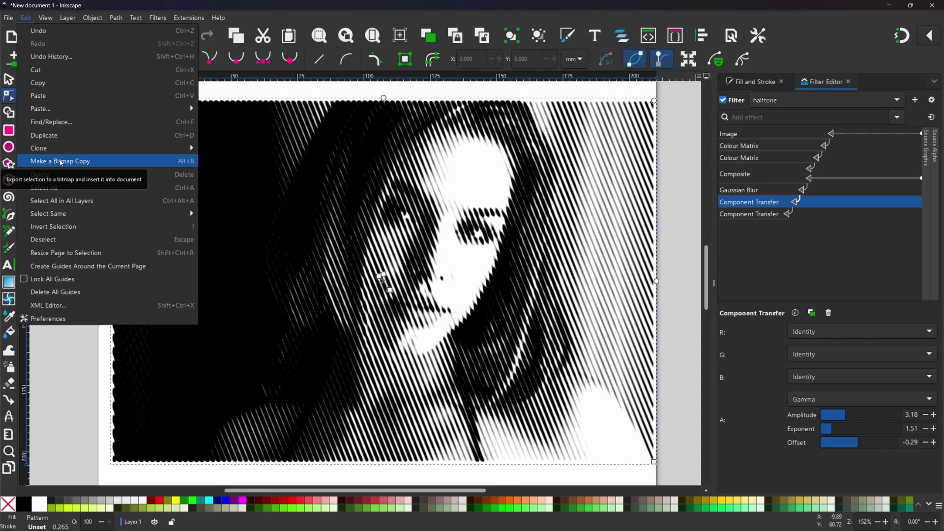
left_click(383, 90)
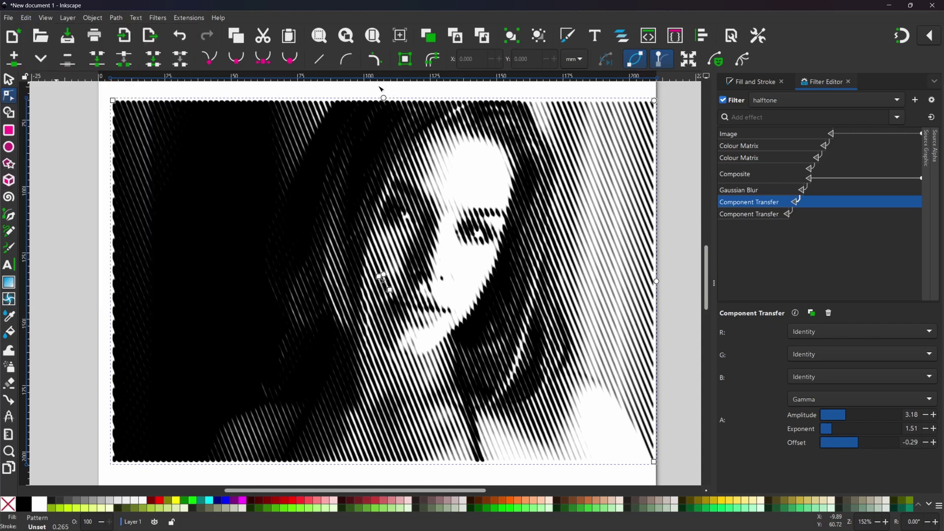
left_click(761, 39)
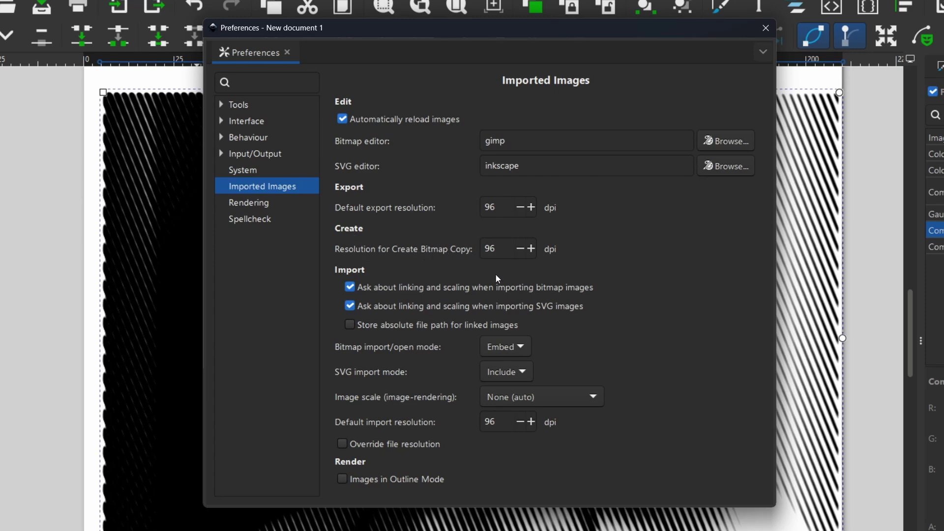
double_click(489, 250)
type("300")
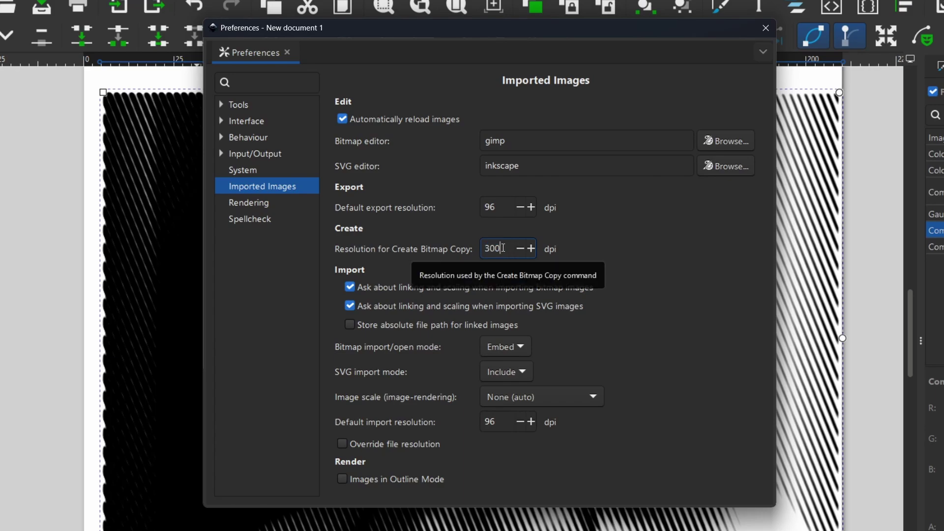
left_click(767, 30)
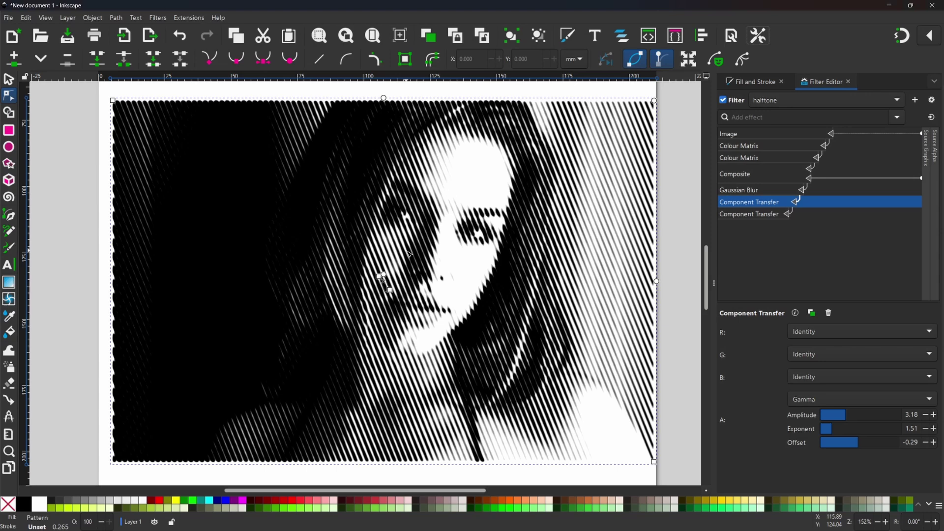
left_click(26, 17)
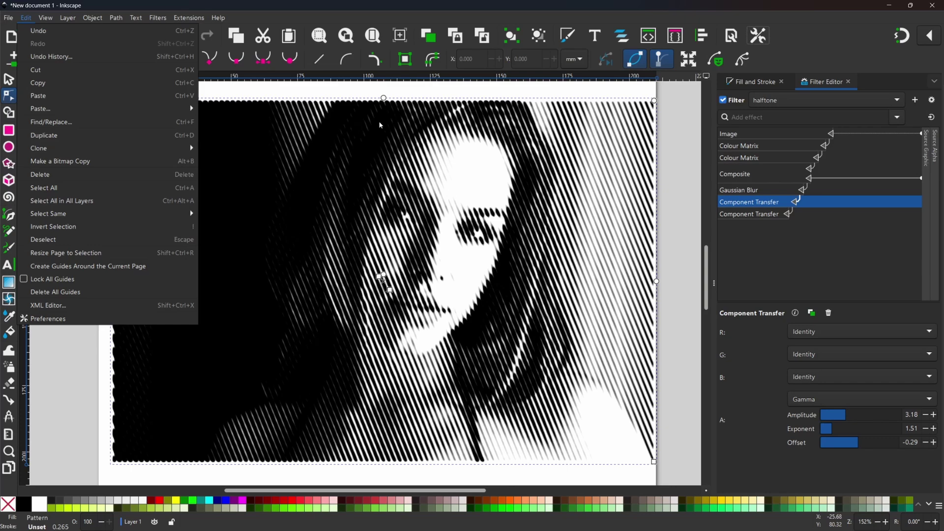
left_click(68, 161)
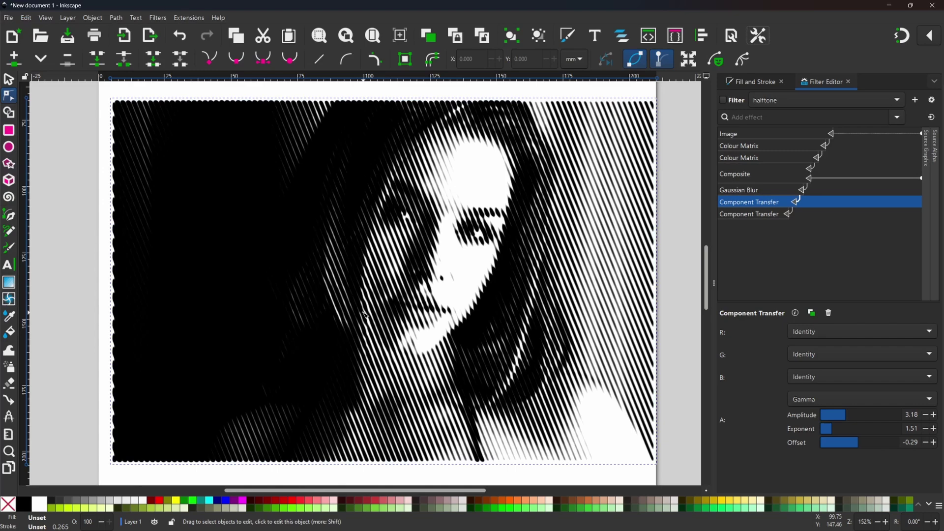
scroll(365, 315, "down", 3)
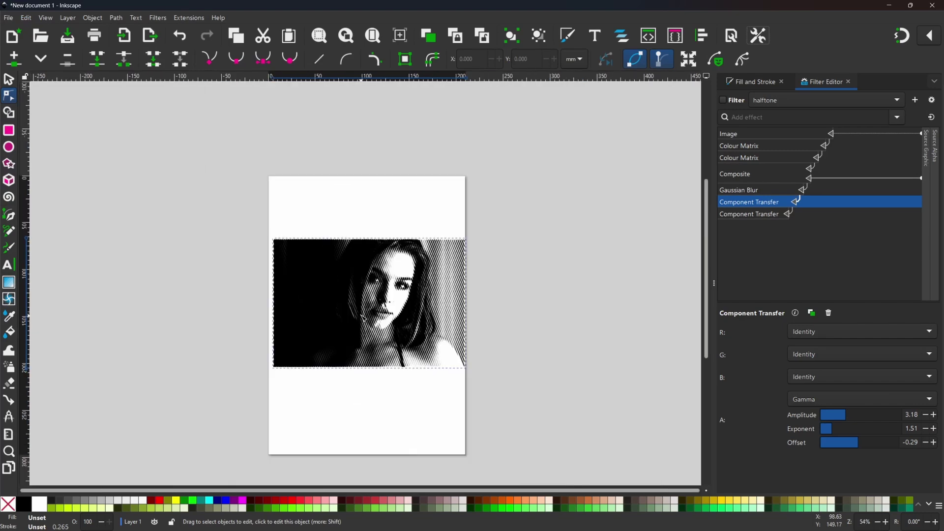
key("Escape")
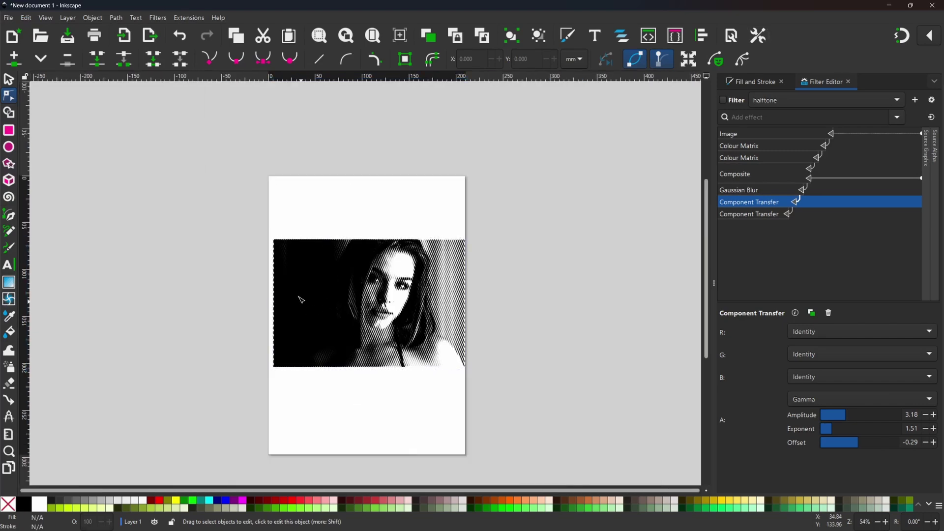
left_click(13, 79)
left_click_drag(347, 316, 540, 244)
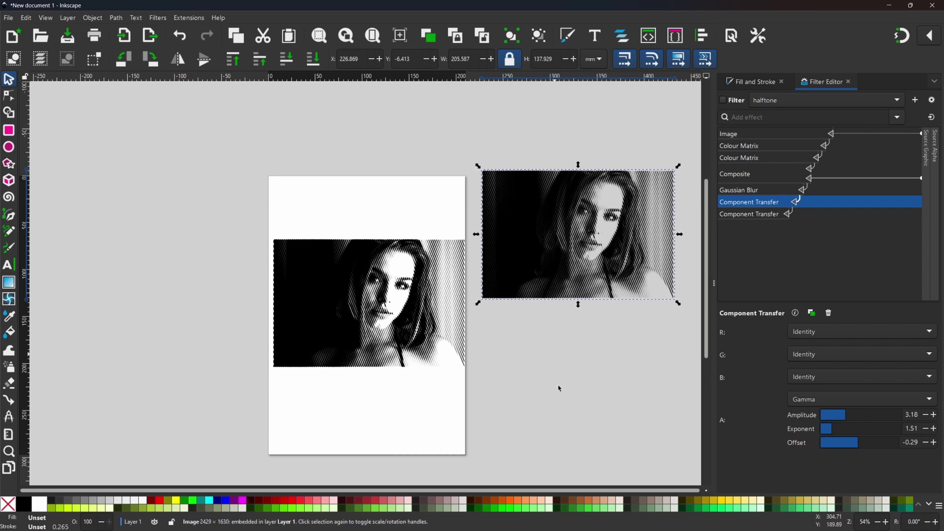
scroll(533, 418, "right", 7)
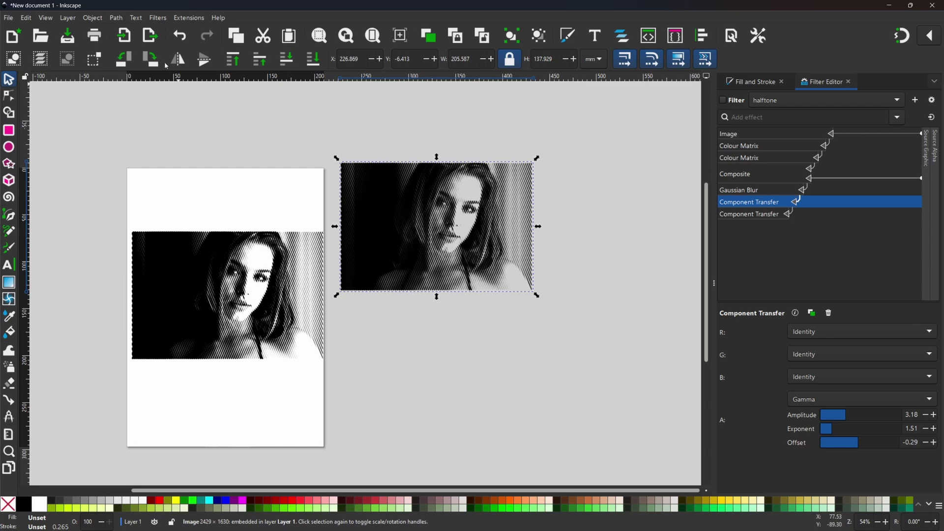
Open Trace Bitmap and set the Brightness cutoff threshold to 0.564
left_click(116, 21)
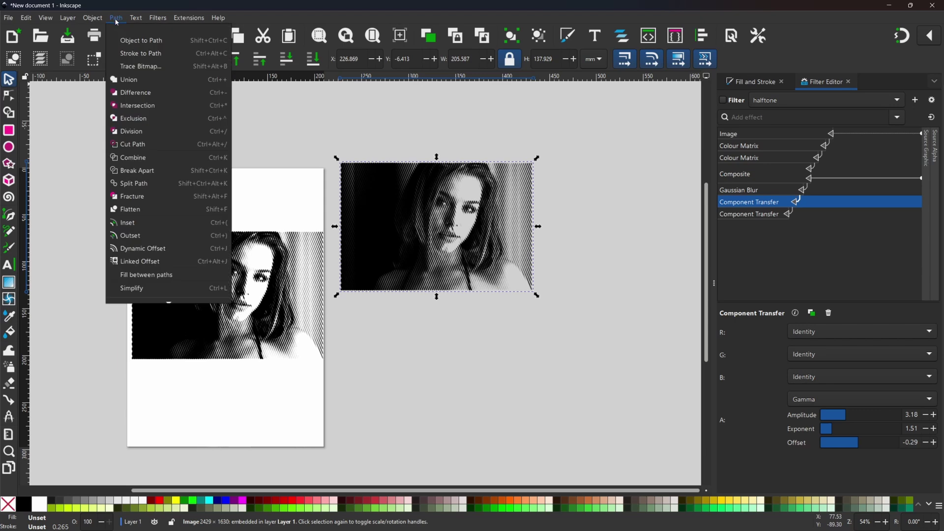
left_click(140, 68)
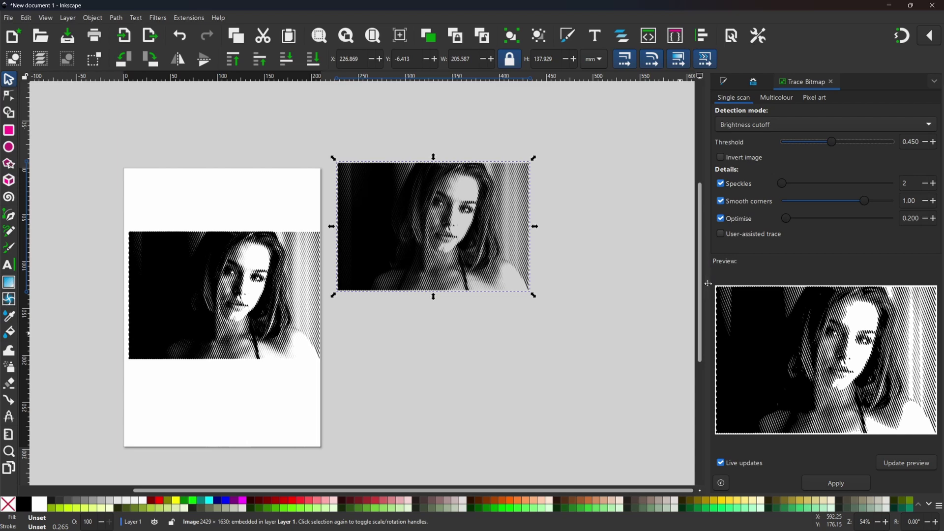
left_click_drag(708, 284, 645, 284)
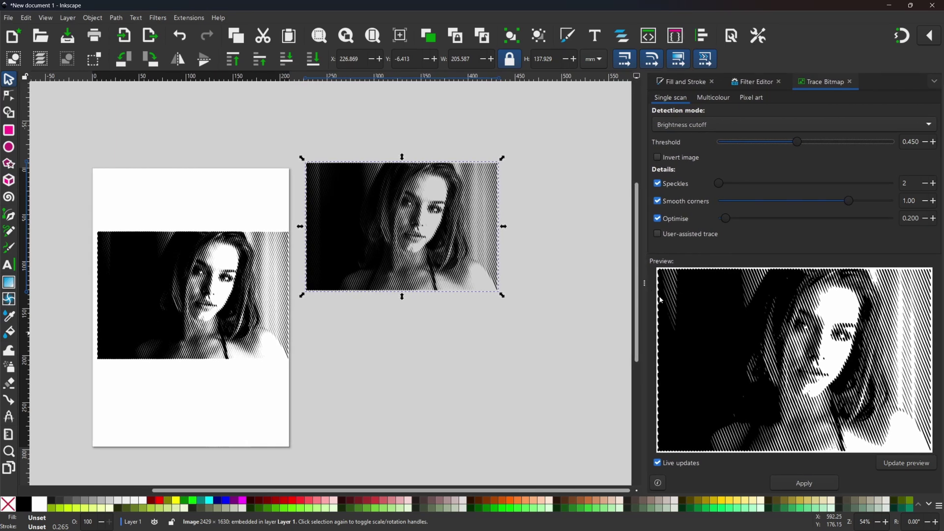
scroll(829, 147, "down", 1)
mouse_move(796, 141)
left_mouse_down()
mouse_move(757, 144)
mouse_move(821, 150)
left_mouse_up()
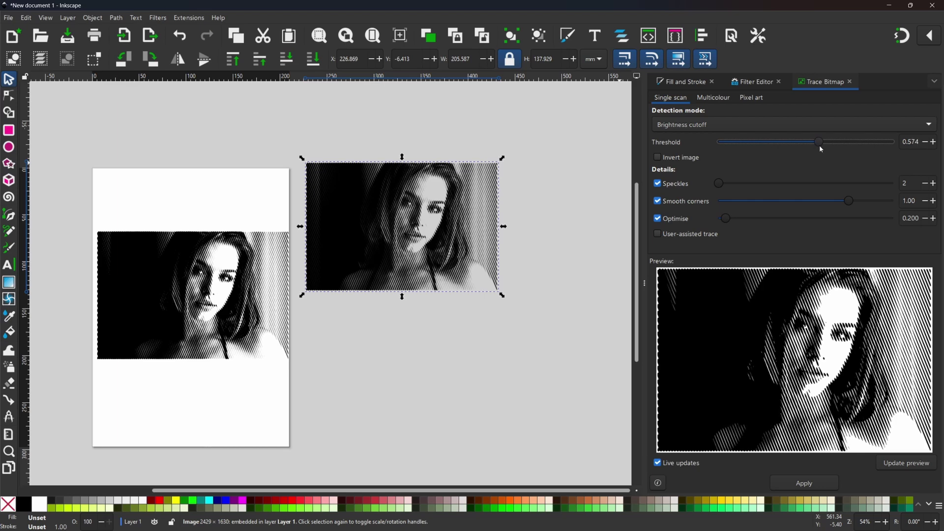
left_click_drag(820, 149, 819, 149)
Apply the trace and move the traced path and the halftone image apart
left_click(810, 485)
left_click_drag(364, 211, 375, 360)
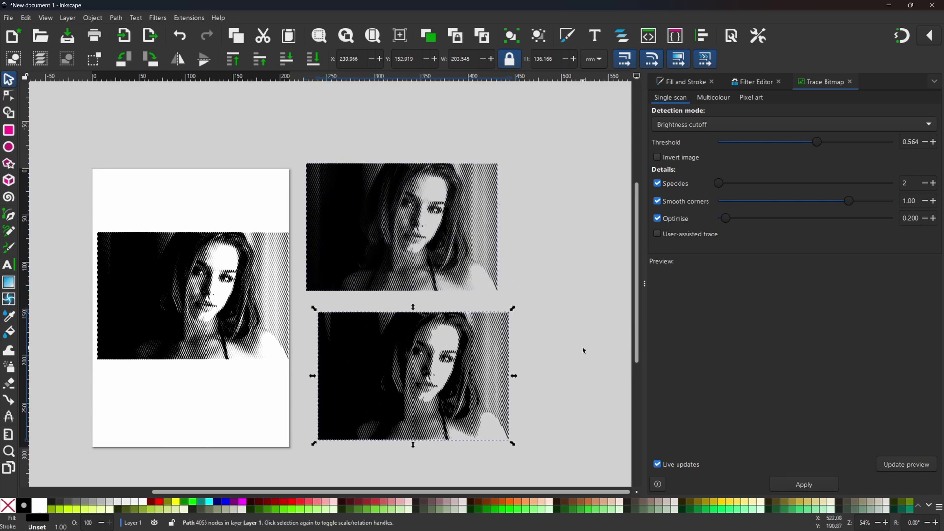
left_click_drag(191, 278, 392, 186)
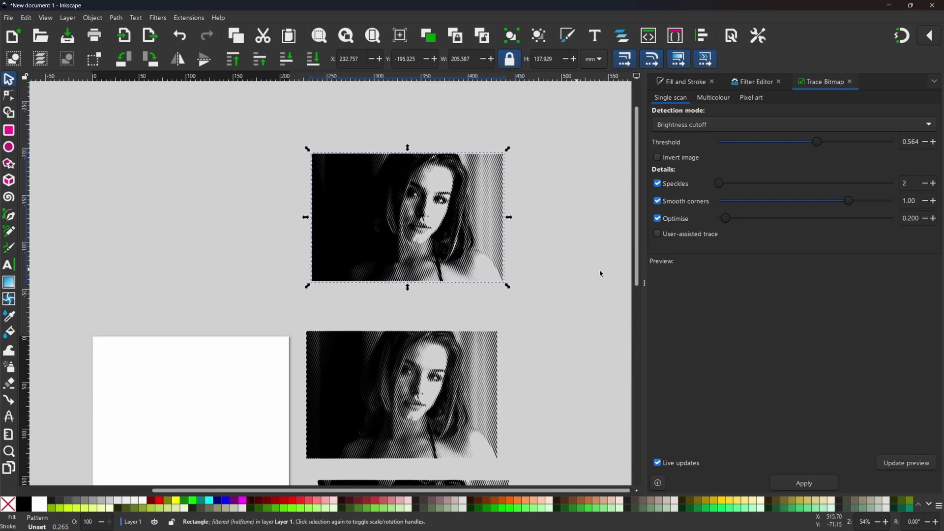
Place the halftone image on the page with the traced vector portrait stacked below it
scroll(600, 143, "down", 6)
left_click(599, 143)
scroll(443, 360, "down", 3)
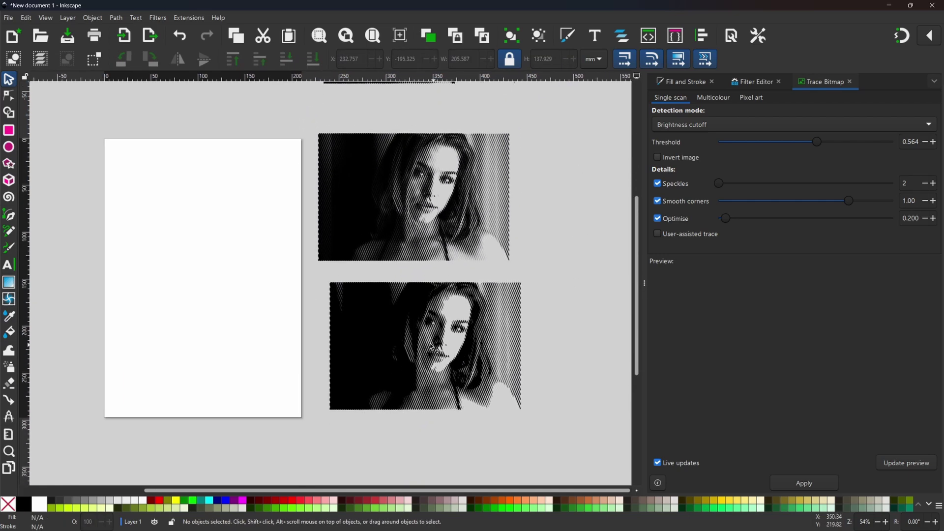
left_click_drag(434, 348, 211, 241)
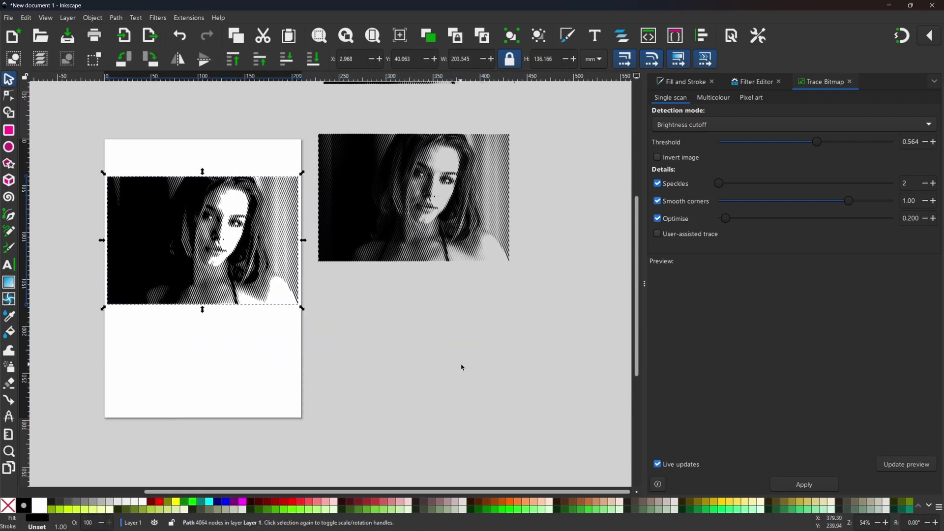
scroll(463, 368, "left", 6)
scroll(462, 367, "up", 3)
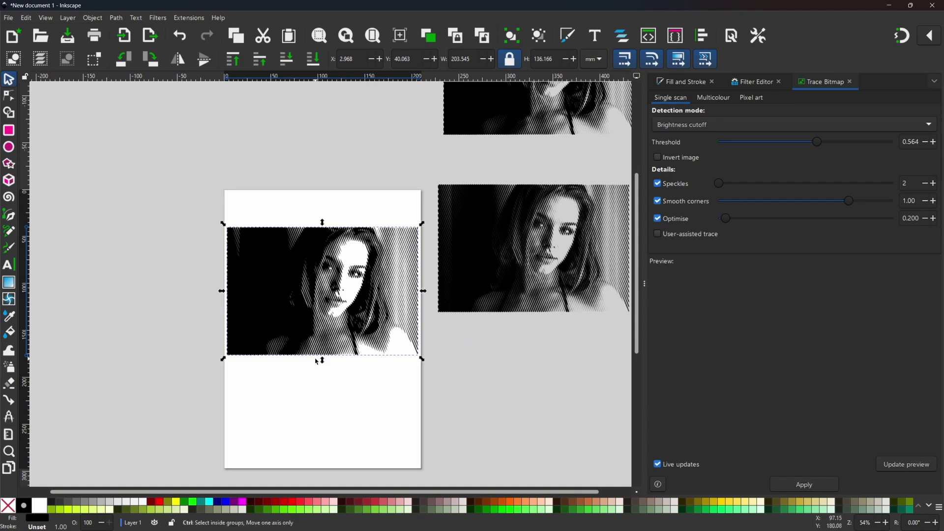
scroll(317, 362, "up", 3, "ctrl")
scroll(435, 290, "up", 5)
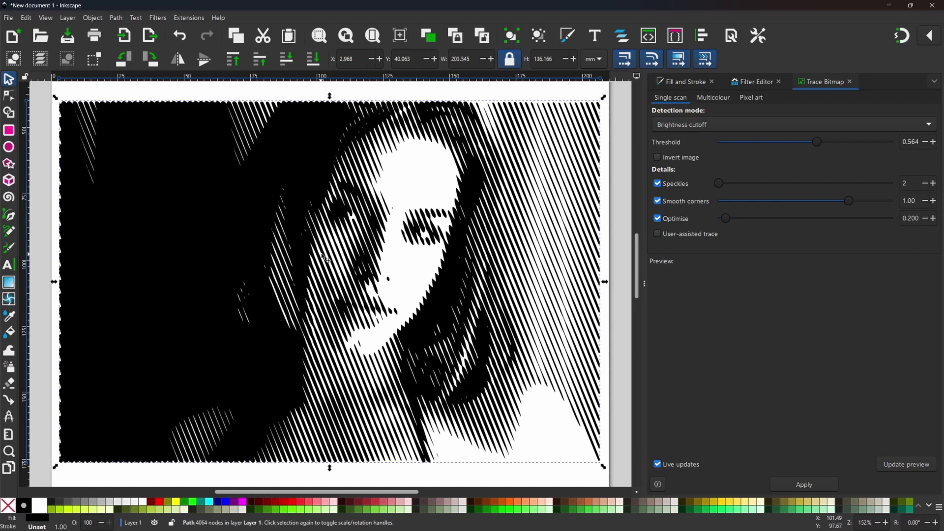
scroll(508, 346, "down", 4)
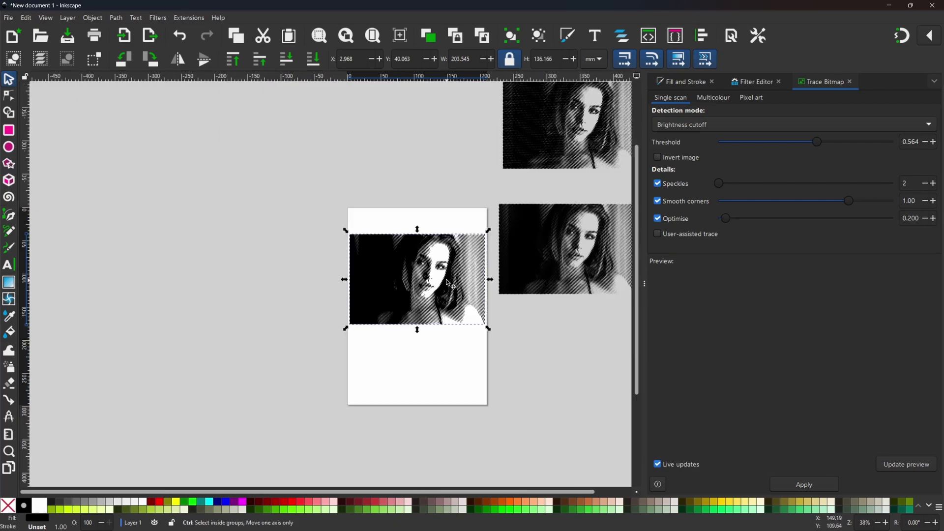
mouse_move(391, 279)
left_mouse_down()
mouse_move(392, 366)
mouse_move(391, 350)
left_mouse_up()
scroll(391, 351, "up", 2)
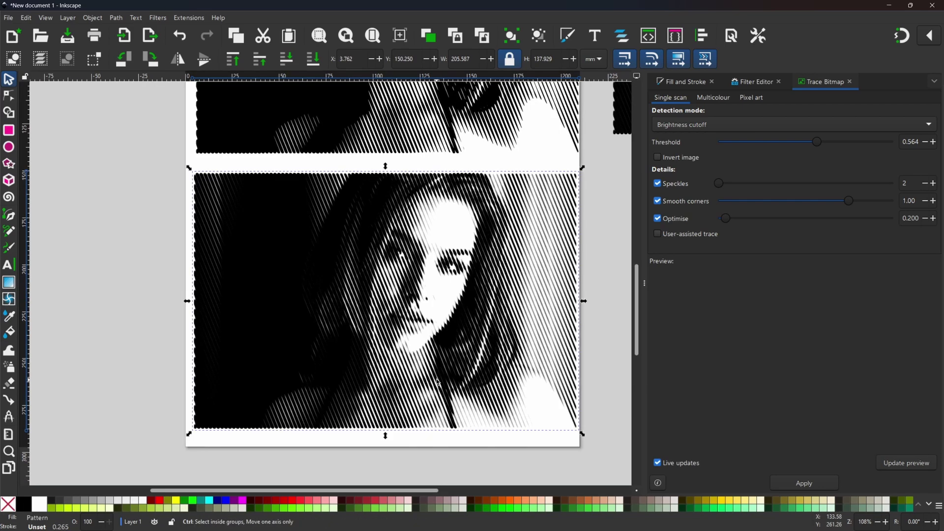
left_click(8, 238)
Draw a 50% opaque, simplified face-and-shoulders shape and move it onto the upper portrait
mouse_move(327, 470)
left_mouse_down()
mouse_move(335, 451)
mouse_move(387, 437)
mouse_move(435, 301)
mouse_move(493, 317)
mouse_move(472, 400)
mouse_move(477, 421)
mouse_move(527, 434)
mouse_move(549, 471)
mouse_move(328, 472)
left_mouse_up()
key("ctrl+shift+f")
left_click_drag(787, 486, 777, 486)
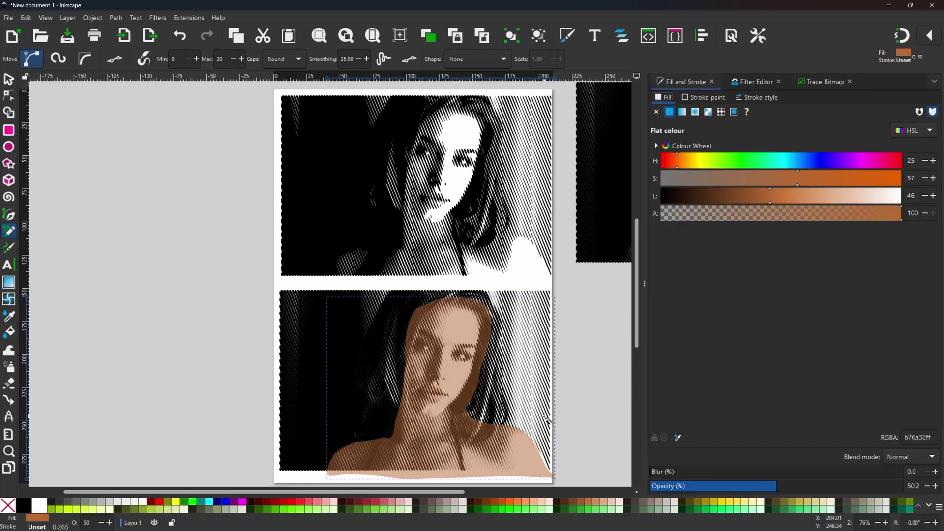
key("n")
left_click(116, 17)
left_click(129, 277)
left_click(539, 451)
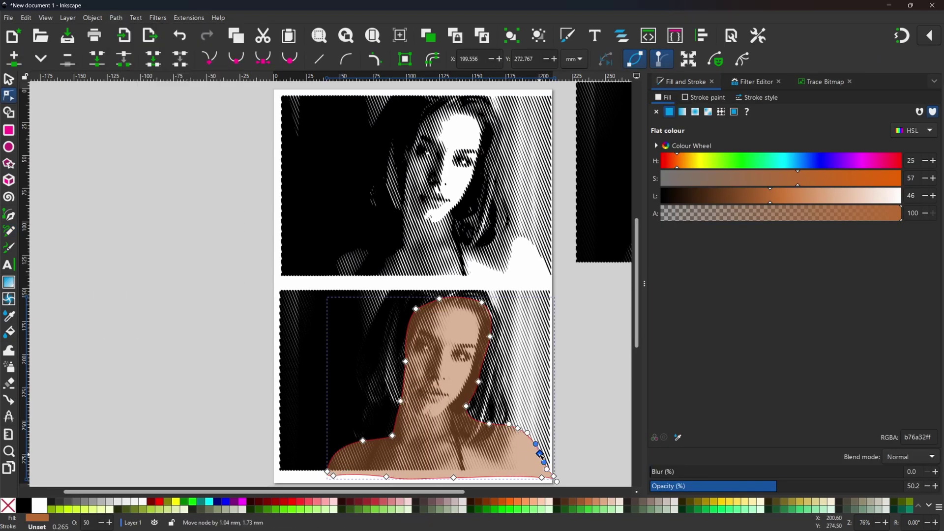
key("s")
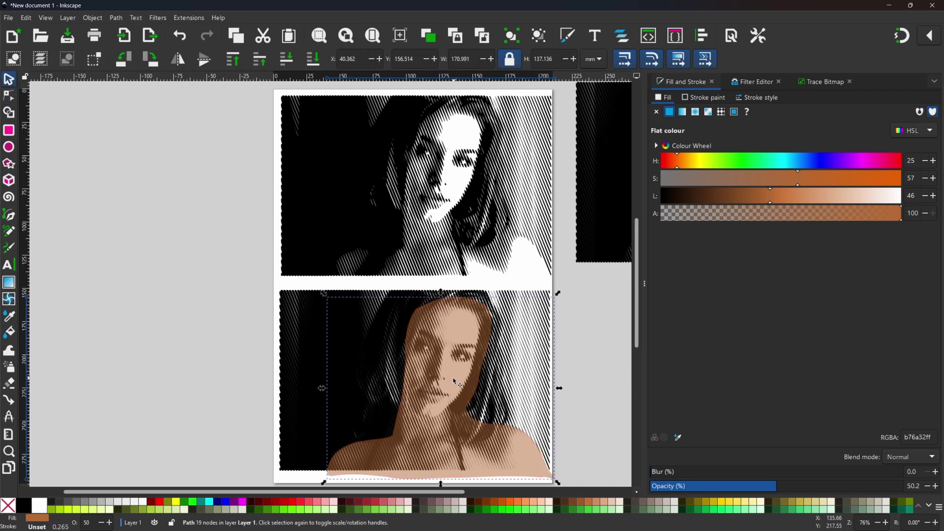
left_click_drag(453, 378, 458, 193)
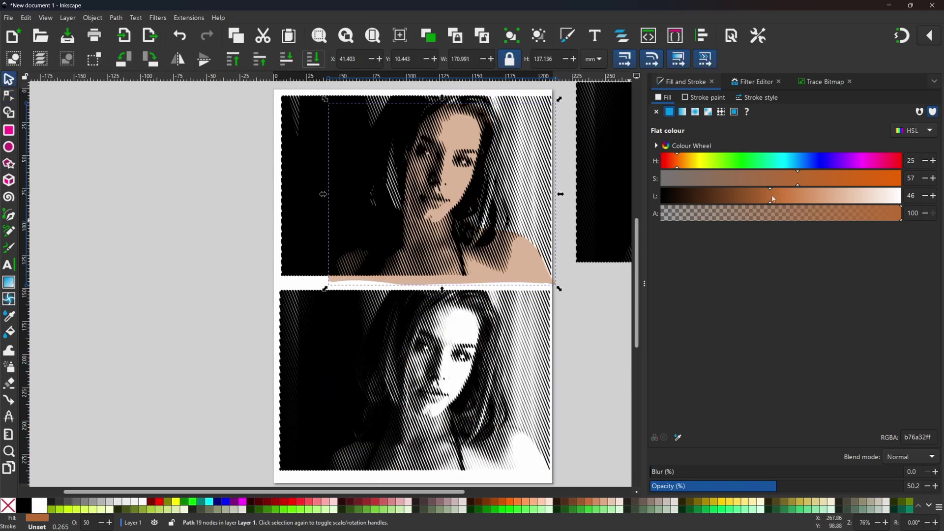
Lighten and saturate the skin shape to peach e18438, then start outlining the lips
mouse_move(770, 197)
left_mouse_down()
mouse_move(760, 196)
mouse_move(778, 197)
left_mouse_up()
left_click(844, 178)
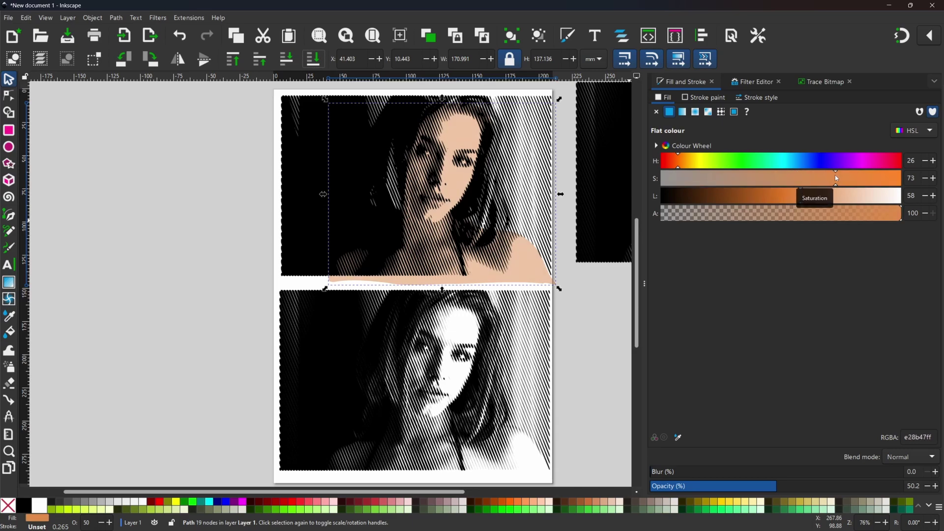
left_click(784, 196)
left_click_drag(786, 197, 794, 197)
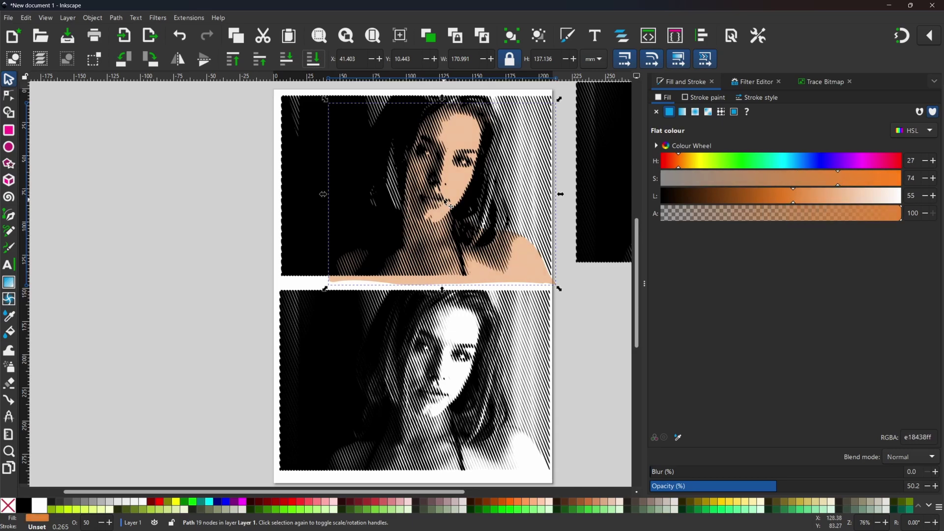
scroll(422, 398, "up", 2)
scroll(359, 369, "down", 1)
key("p")
mouse_move(352, 357)
left_mouse_down()
mouse_move(392, 364)
mouse_move(359, 370)
mouse_move(352, 360)
left_mouse_up()
Try rough freehand lip shapes, then undo and discard them
scroll(393, 246, "up", 7)
left_click(395, 206)
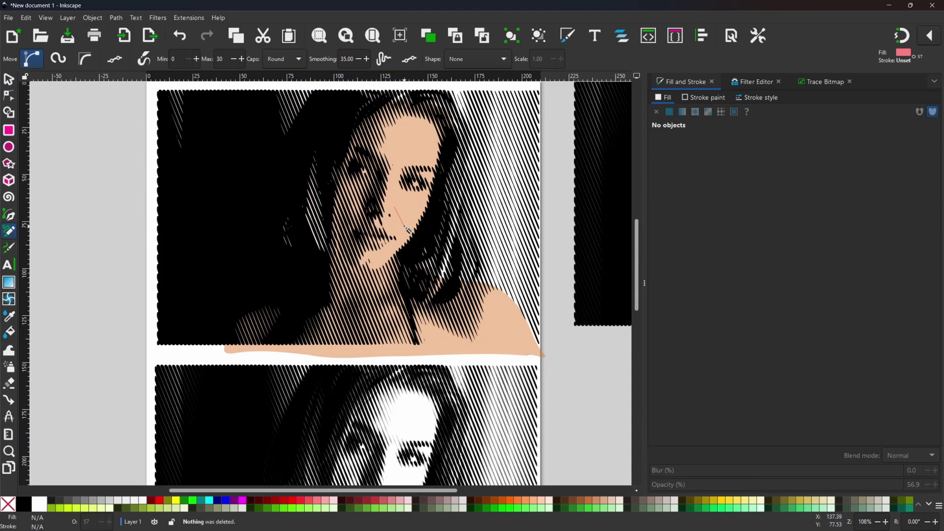
key("Escape")
key("s")
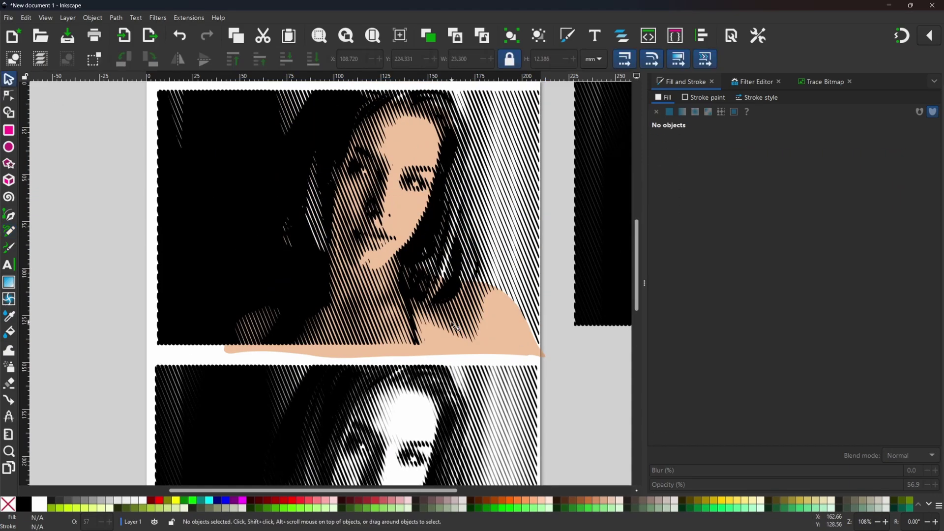
key("p")
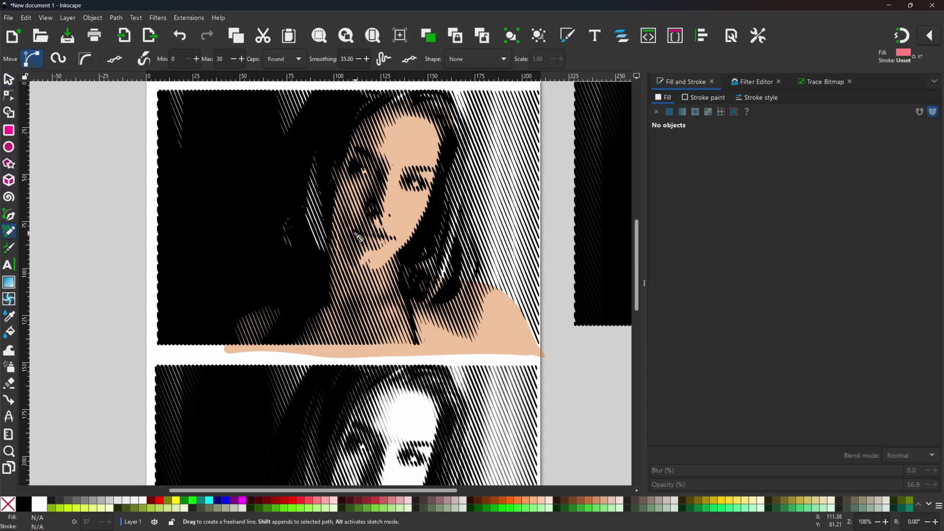
mouse_move(355, 233)
left_mouse_down()
mouse_move(372, 252)
mouse_move(390, 243)
mouse_move(355, 233)
left_mouse_up()
scroll(374, 246, "up", 2)
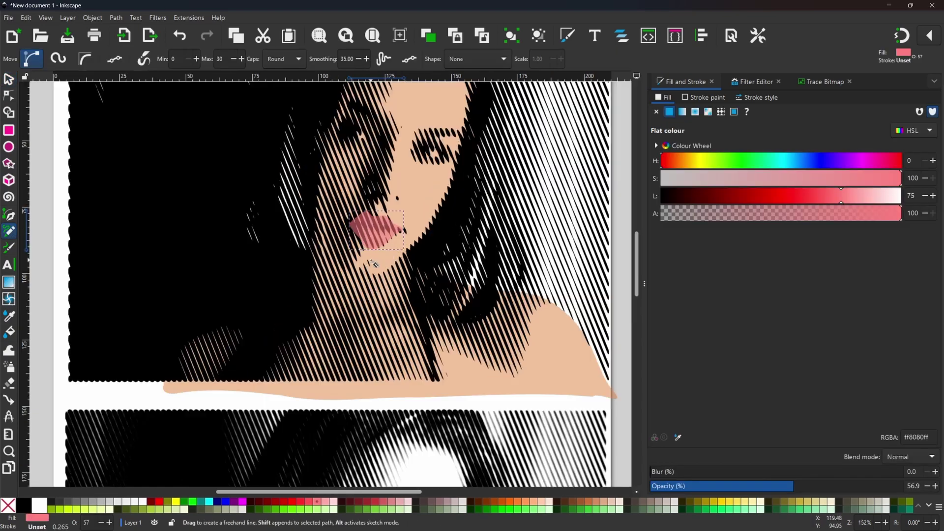
scroll(374, 246, "down", 4)
key("ctrl+z")
key("Escape")
key("s")
scroll(388, 399, "up", 1)
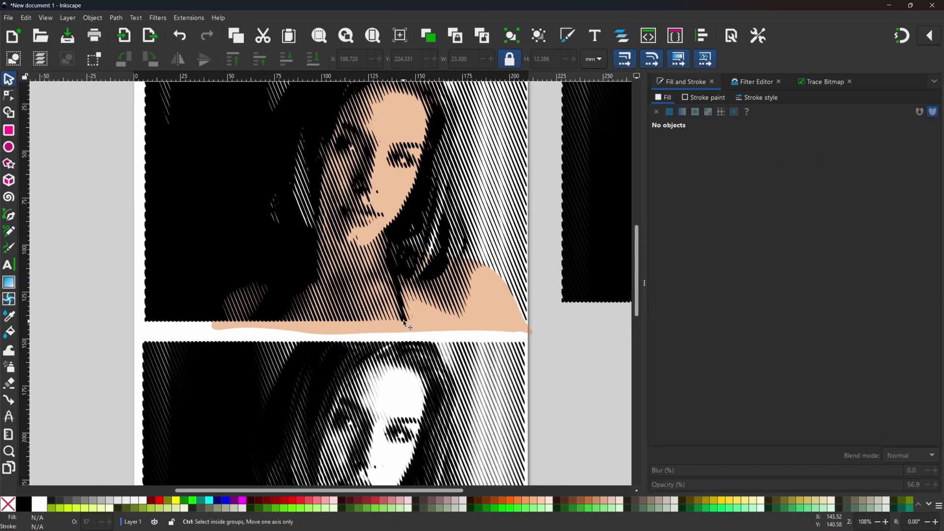
scroll(295, 384, "down", 2)
Draw a closed pink lip outline with the Bezier tool
key("b")
left_click(377, 397)
left_click(397, 391)
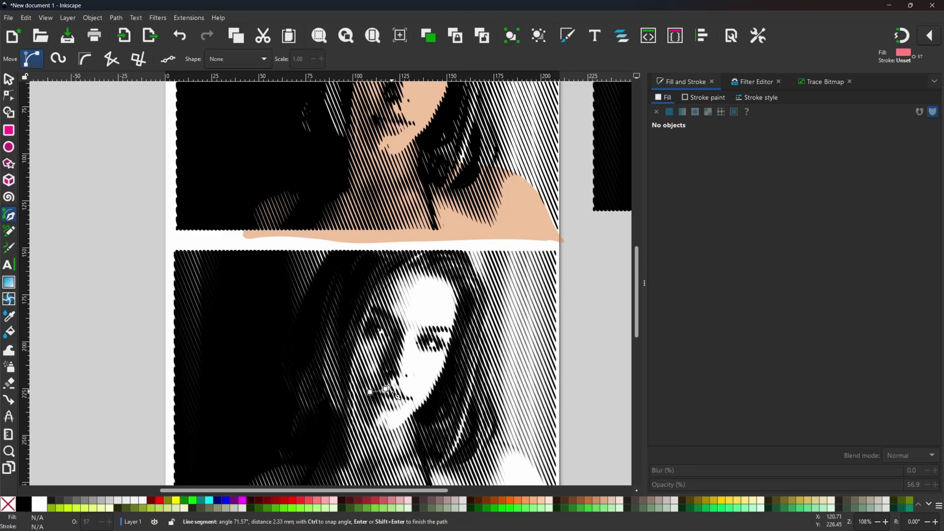
left_click_drag(400, 394, 403, 395)
scroll(405, 396, "up", 5)
scroll(424, 260, "down", 5)
left_click(457, 295)
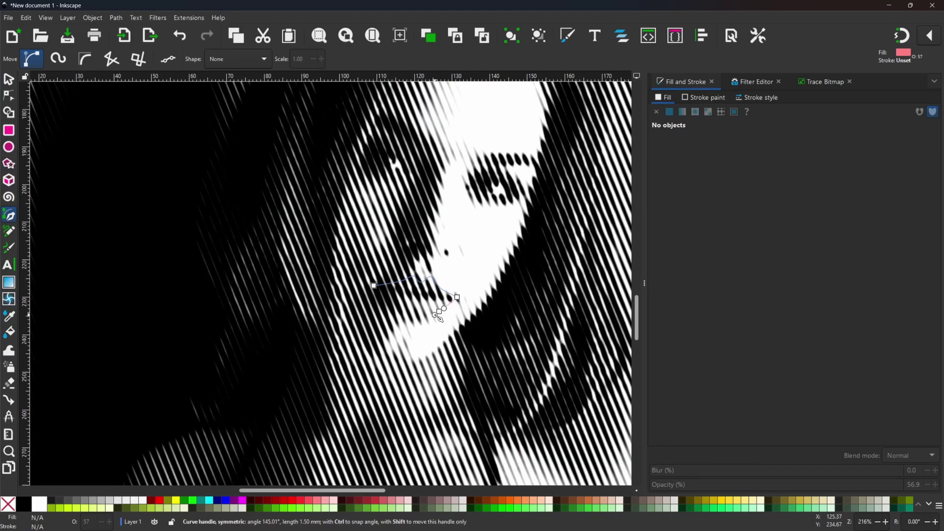
left_click(428, 322)
left_click(381, 295)
scroll(470, 445, "up", 2)
key("s")
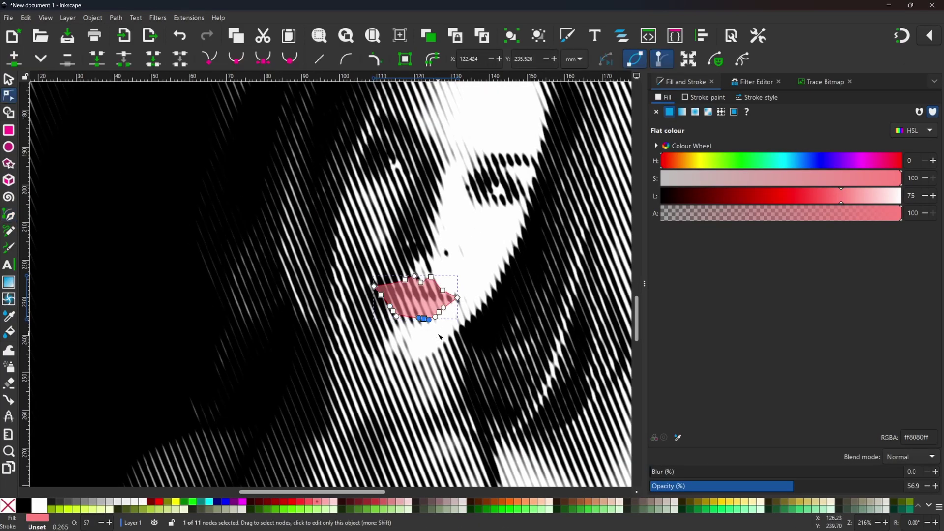
scroll(498, 370, "down", 4)
Move the lips onto the top portrait with opacity 100, blur about 14 and lightness 81
left_click_drag(473, 350, 474, 212)
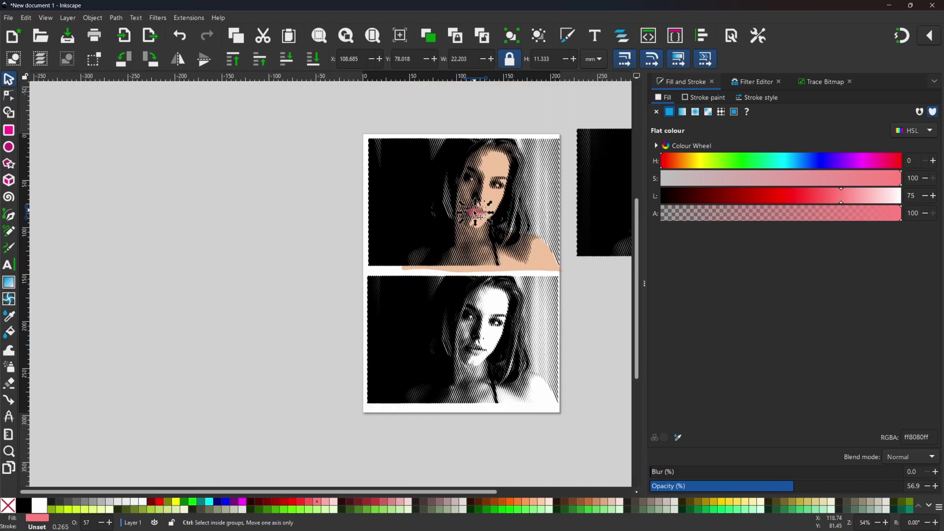
scroll(470, 211, "up", 4)
left_click_drag(808, 490, 905, 487)
left_click_drag(652, 472, 686, 474)
scroll(489, 231, "down", 2)
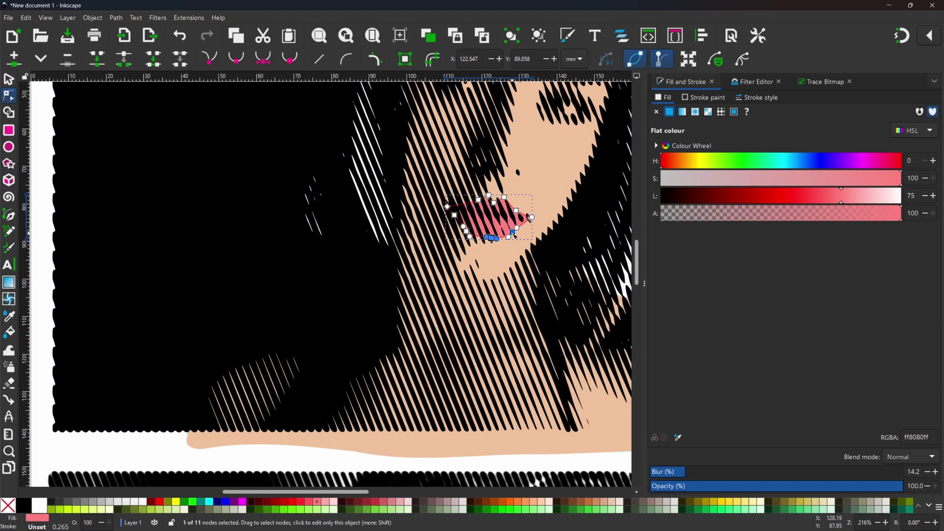
scroll(566, 326, "up", 3)
scroll(565, 326, "down", 3)
left_click_drag(841, 196, 855, 196)
scroll(583, 406, "up", 3)
Draw both eye-white shapes freehand and fill them near-white
key("Escape")
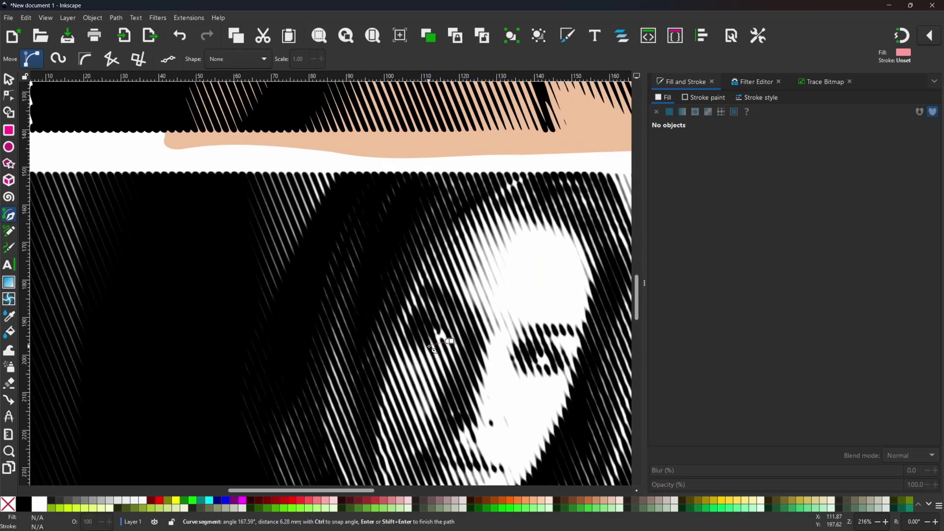
key("p")
left_click_drag(455, 341, 454, 342)
left_click_drag(536, 366, 536, 367)
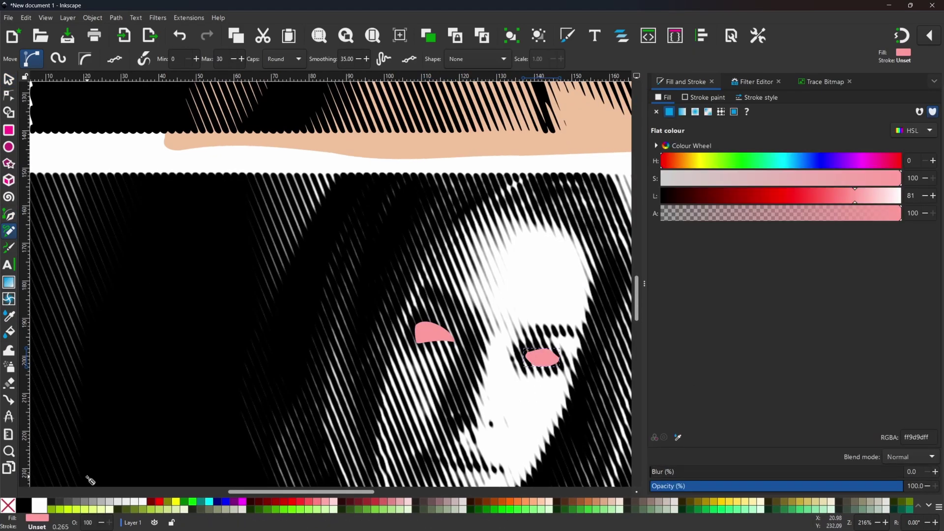
left_click(8, 79)
key("ctrl+a")
left_click(10, 95)
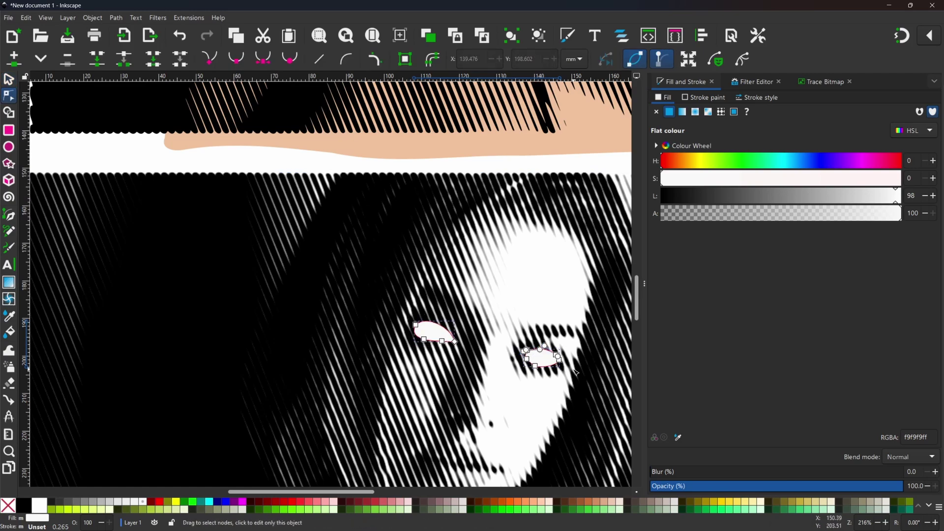
key("s")
Move the eye whites onto the top portrait's eyes and lower them beneath the halftone lines
scroll(443, 352, "down", 2)
scroll(444, 353, "down", 1)
left_click_drag(444, 353, 444, 146)
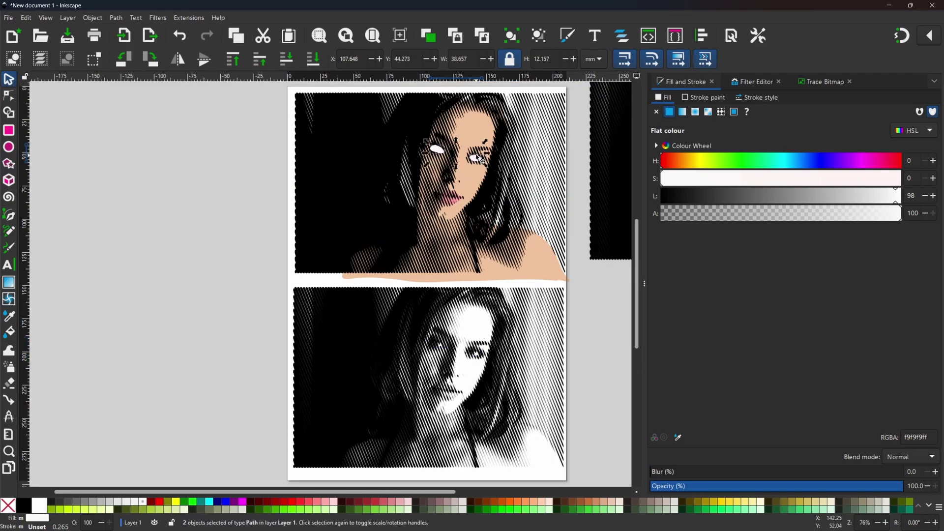
left_click(292, 63)
left_click(249, 210)
left_click(537, 365)
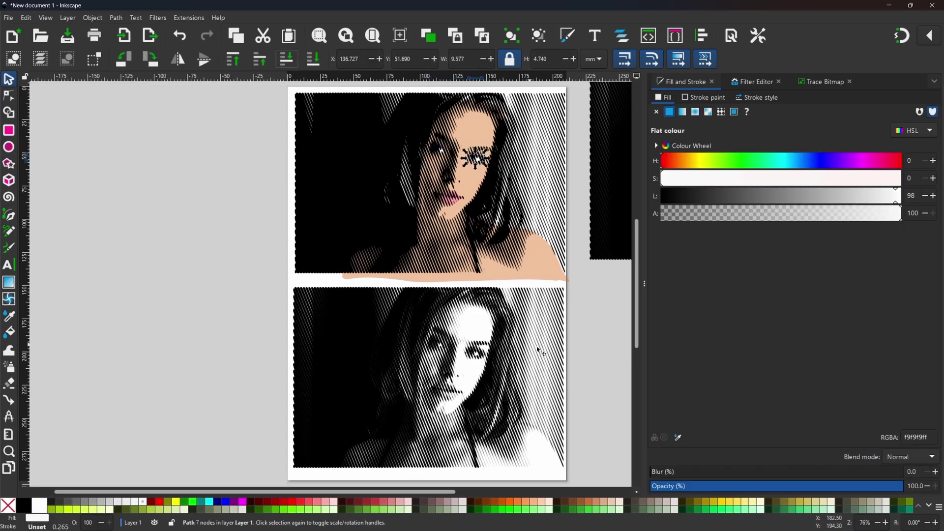
left_click(581, 319)
left_click(462, 162)
scroll(463, 162, "up", 1)
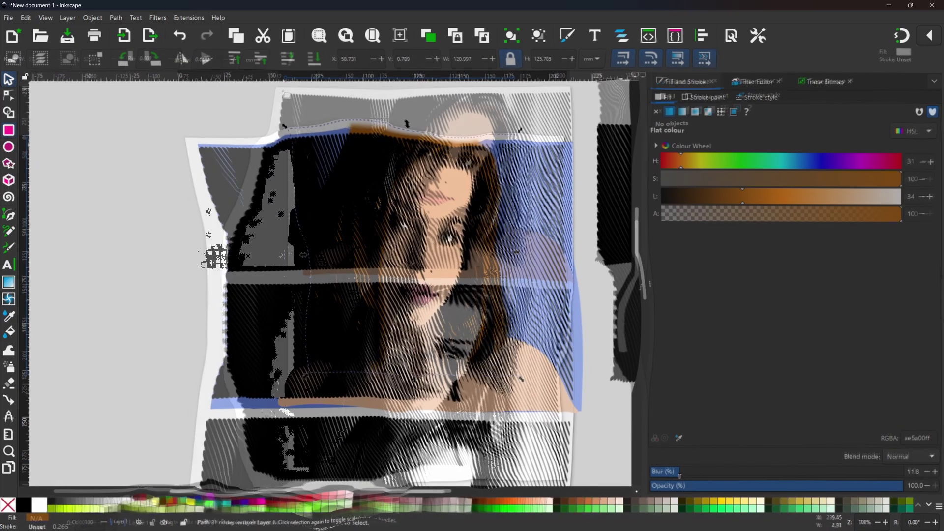
Draw white highlight shapes on the forehead, under-eye, nose, lip and shoulder
left_click(9, 231)
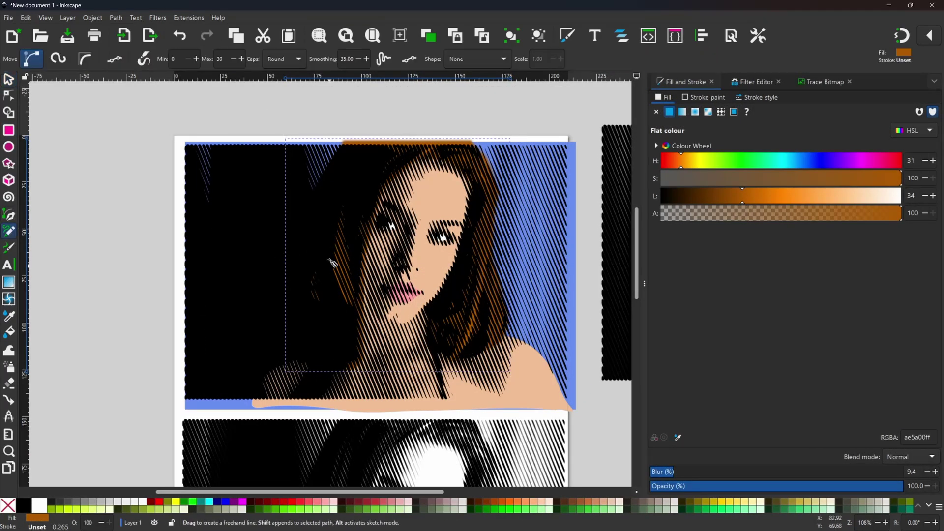
mouse_move(458, 192)
left_mouse_down()
mouse_move(442, 190)
mouse_move(458, 193)
left_mouse_up()
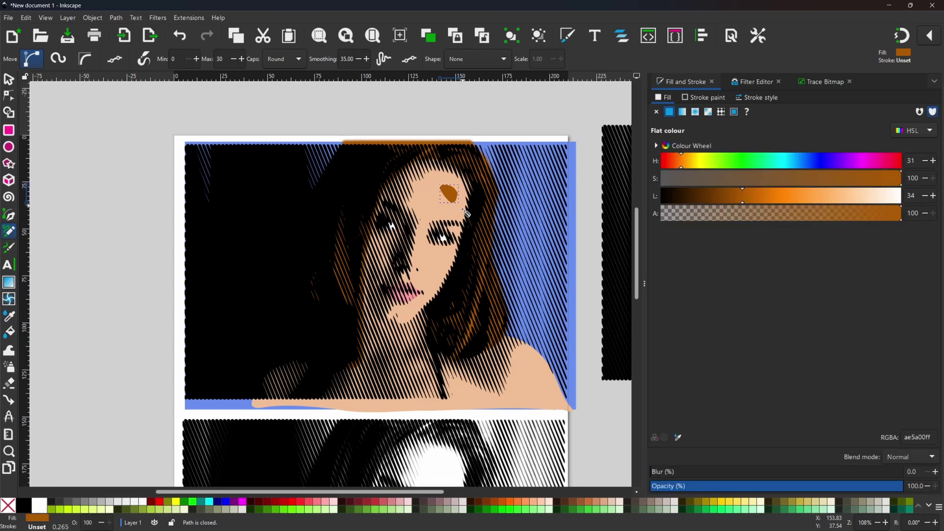
left_click(40, 504)
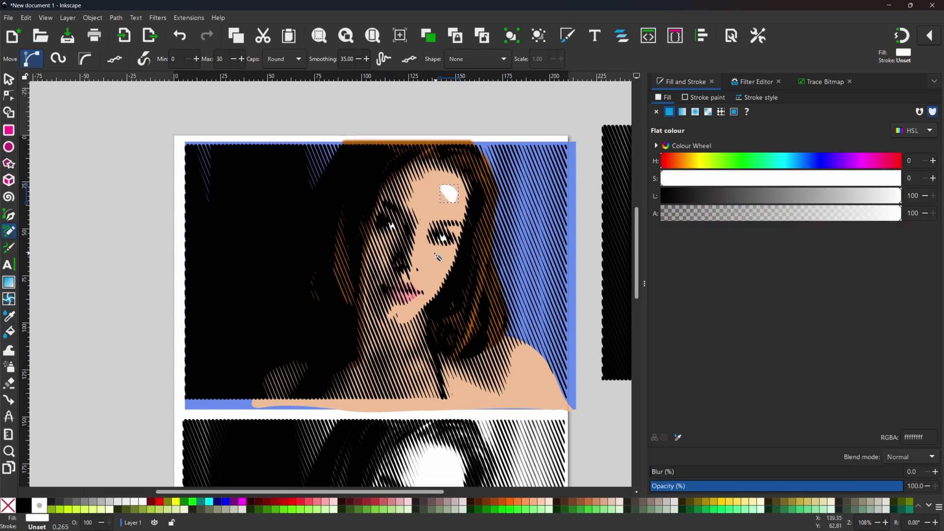
mouse_move(438, 257)
left_mouse_down()
mouse_move(448, 254)
mouse_move(416, 244)
mouse_move(419, 267)
mouse_move(416, 234)
left_mouse_up()
mouse_move(403, 311)
left_mouse_down()
mouse_move(407, 320)
mouse_move(397, 292)
left_mouse_up()
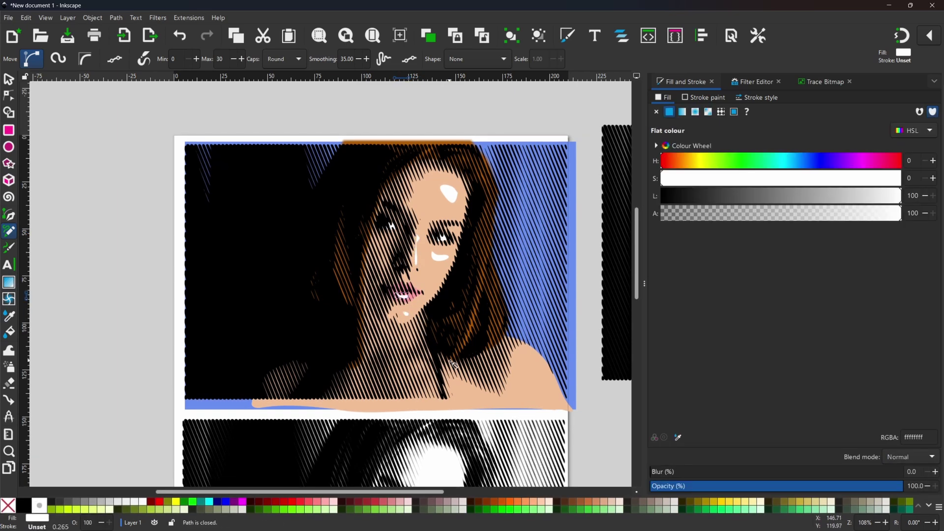
left_click_drag(525, 351, 558, 386)
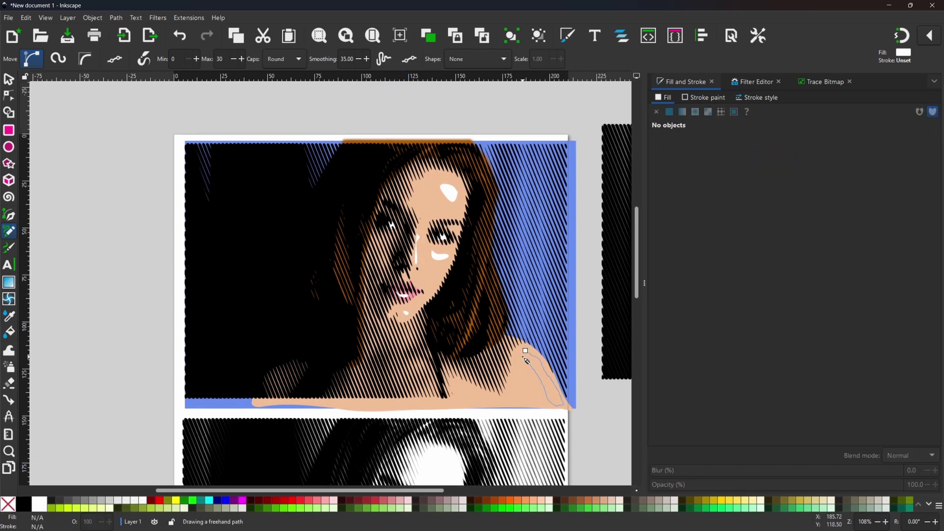
left_click_drag(524, 358, 525, 351)
Blur heavily and slightly fade the shoulder, forehead and under-eye highlights
left_click_drag(654, 472, 760, 472)
left_click_drag(902, 486, 811, 489)
left_click(8, 79)
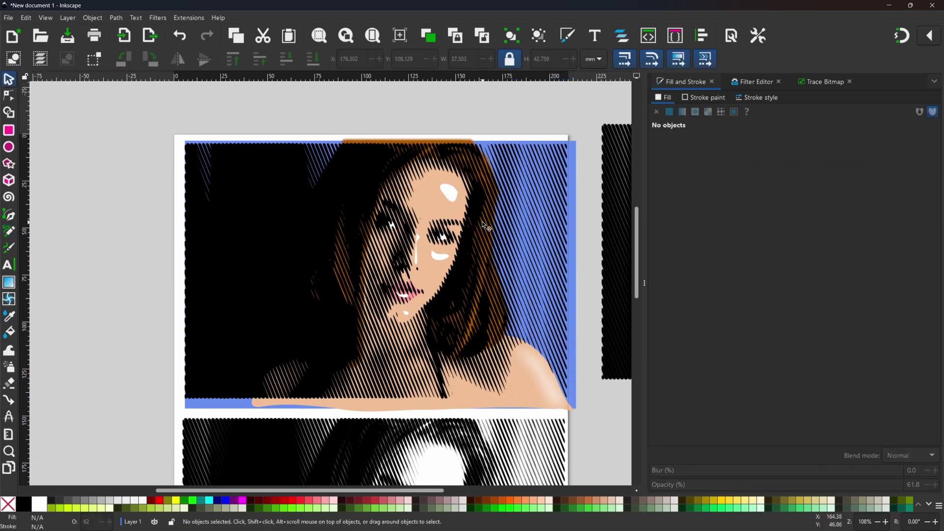
left_click(449, 194)
left_click_drag(654, 472, 844, 472)
left_click_drag(902, 486, 833, 487)
left_click(442, 256)
left_click_drag(652, 472, 807, 472)
left_click_drag(902, 486, 883, 490)
left_click(406, 311)
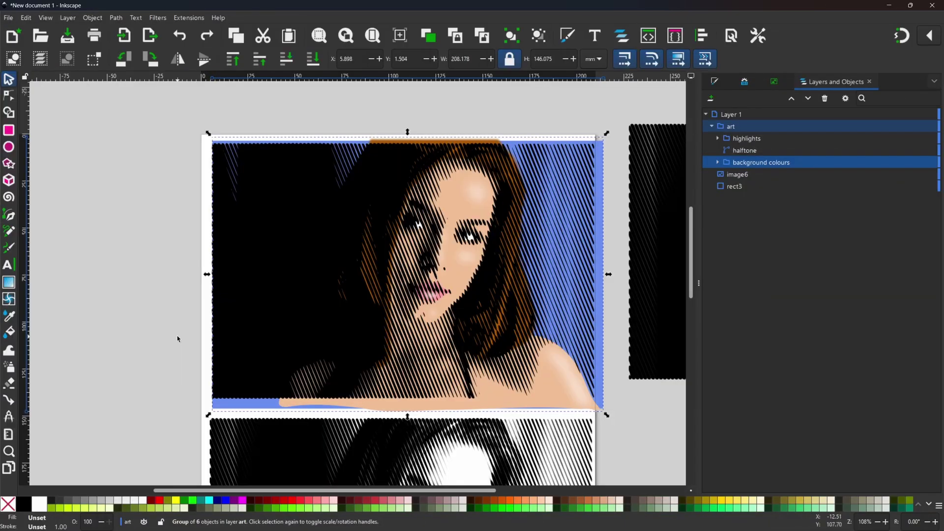
Deselect, collapse the art group in Layers and Objects, and make Layer 1 current
key("Escape")
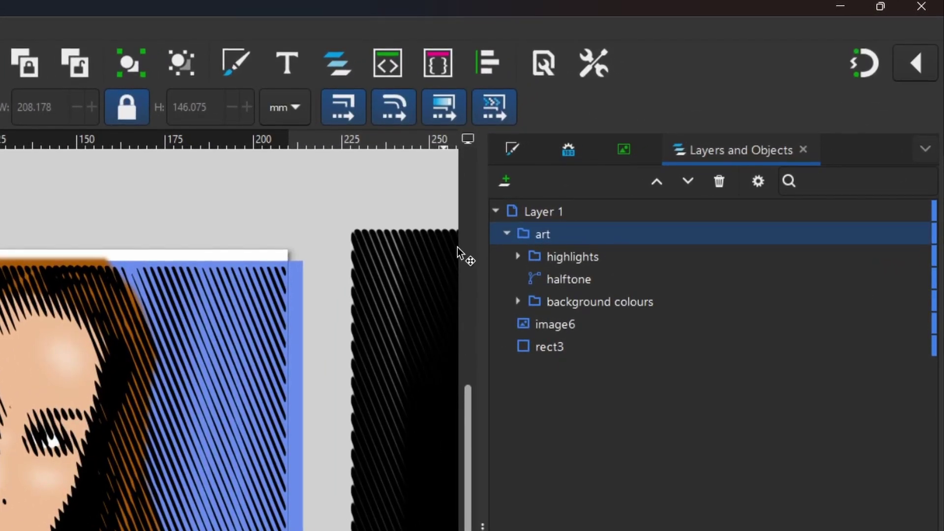
left_click(506, 235)
left_click(506, 235)
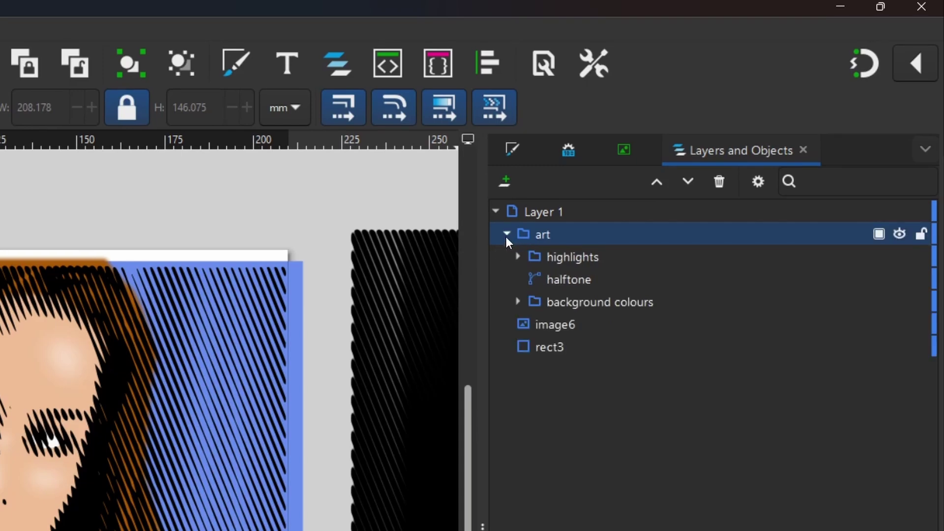
left_click(506, 234)
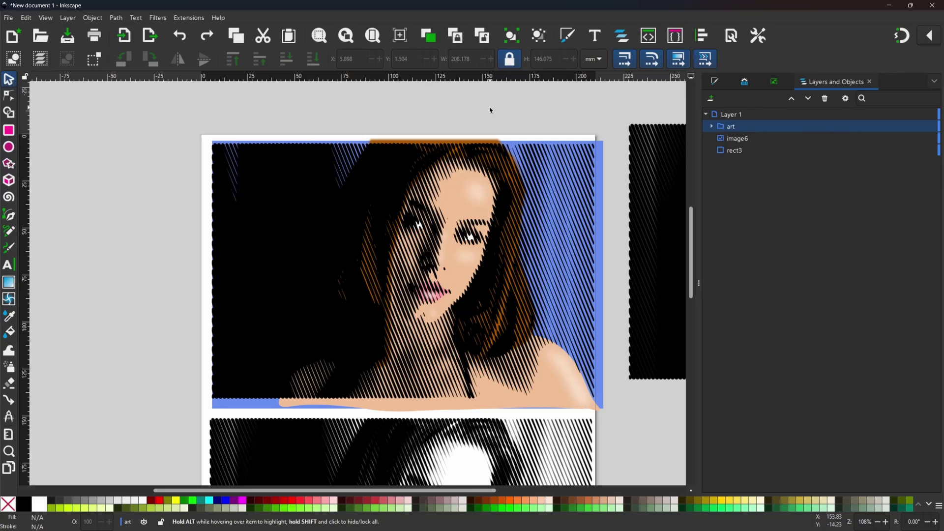
left_click(730, 115)
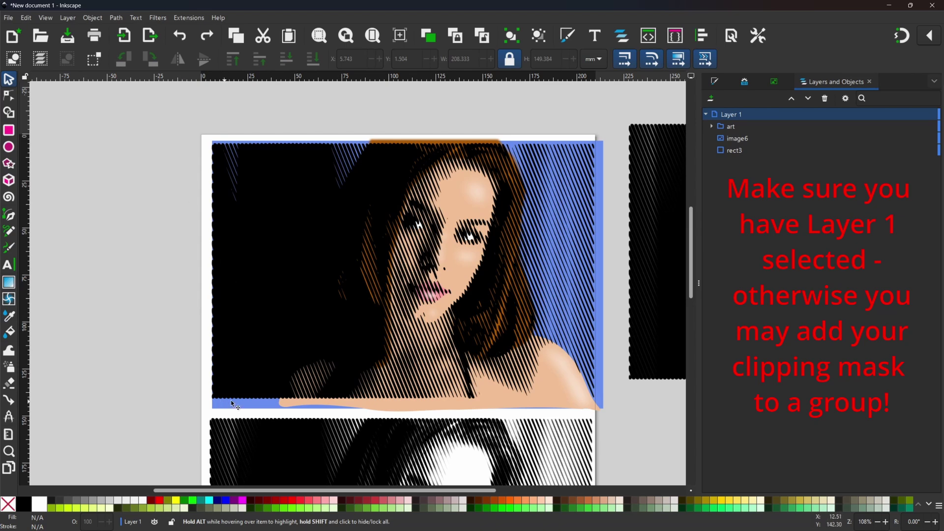
Draw a rectangle over the top portrait and select it together with the art group
left_click(8, 130)
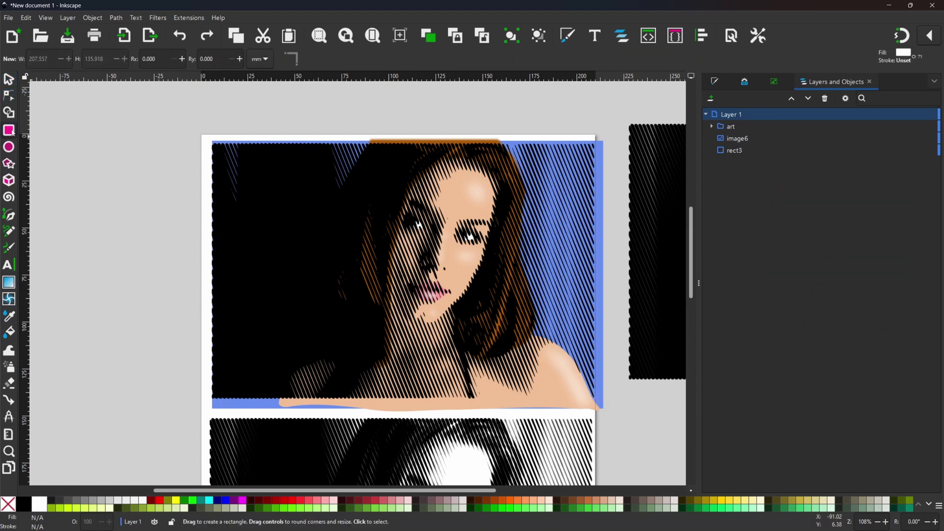
left_click_drag(212, 143, 602, 404)
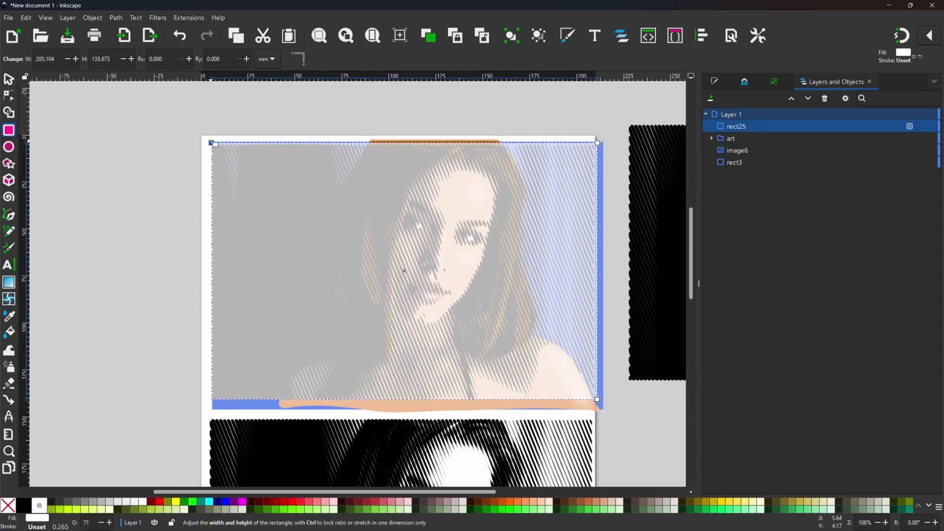
key("s")
left_click(228, 173, "shift")
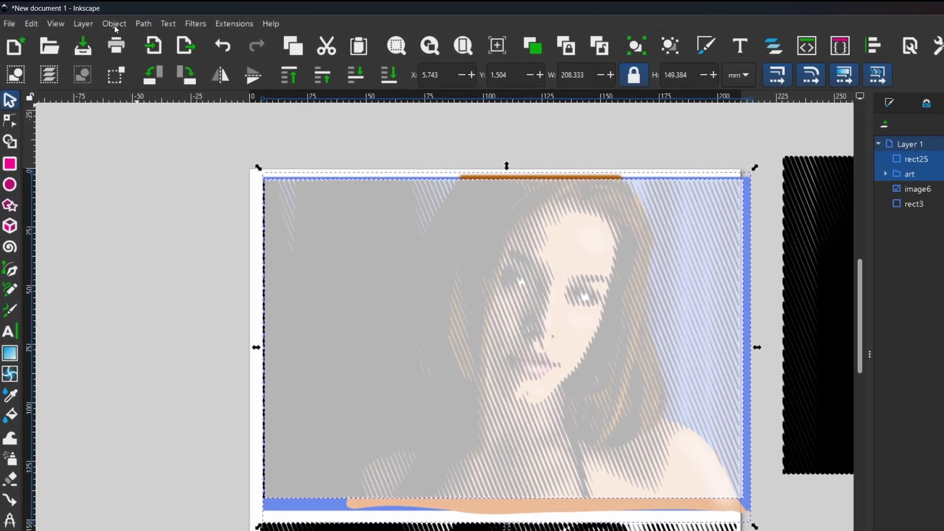
Clip the art group with the rectangle via Object > Clip > Set Clip, then nudge it slightly left
left_click(105, 20)
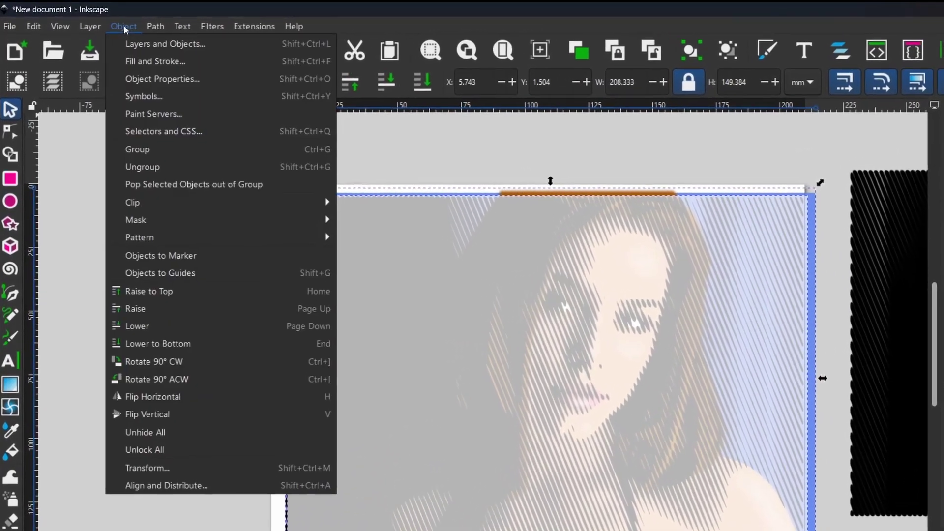
mouse_move(160, 215)
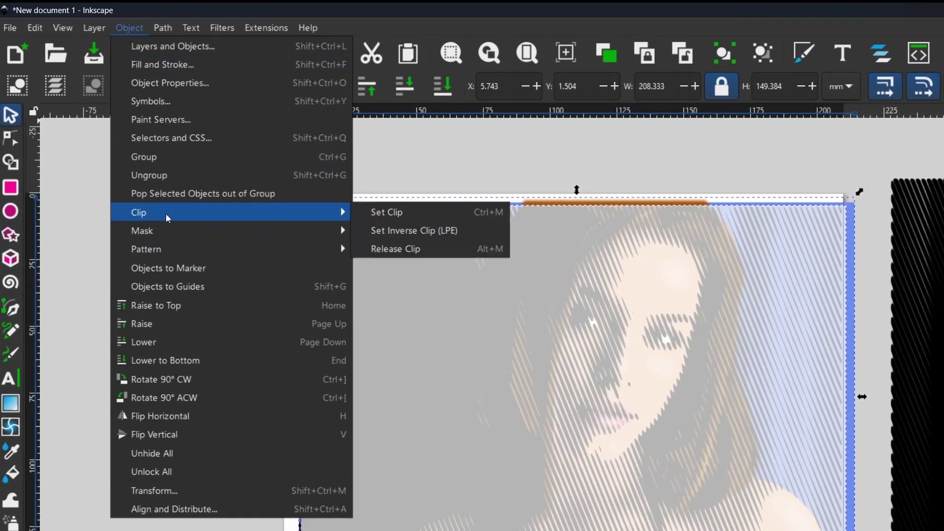
left_click(394, 215)
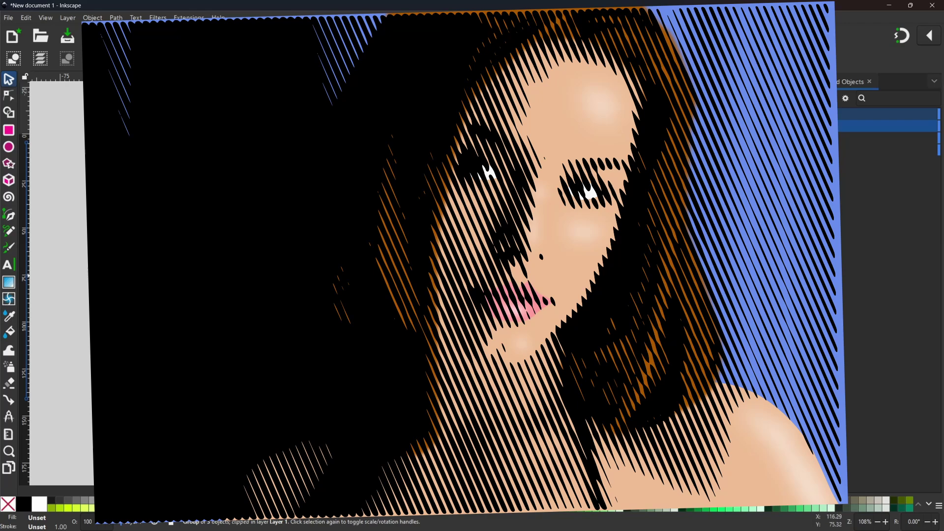
left_click_drag(462, 212, 453, 211)
scroll(536, 332, "down", 1, "ctrl")
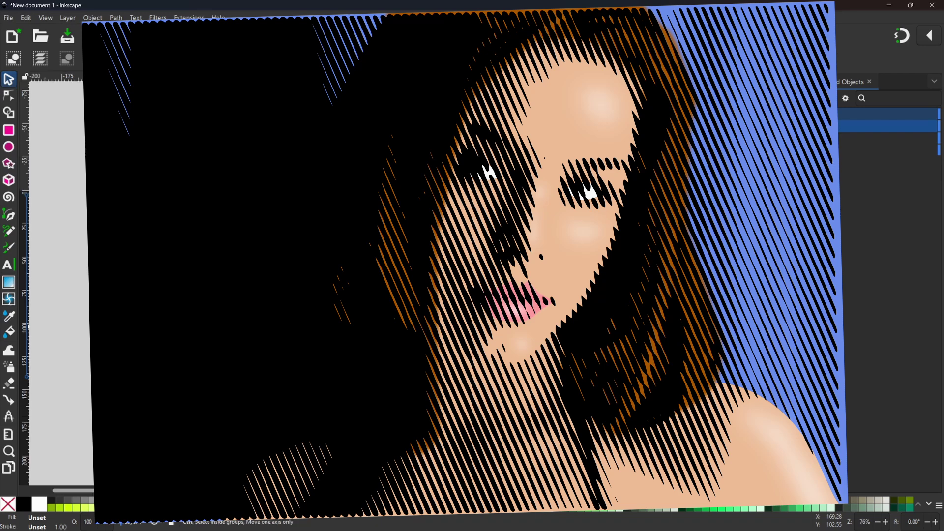